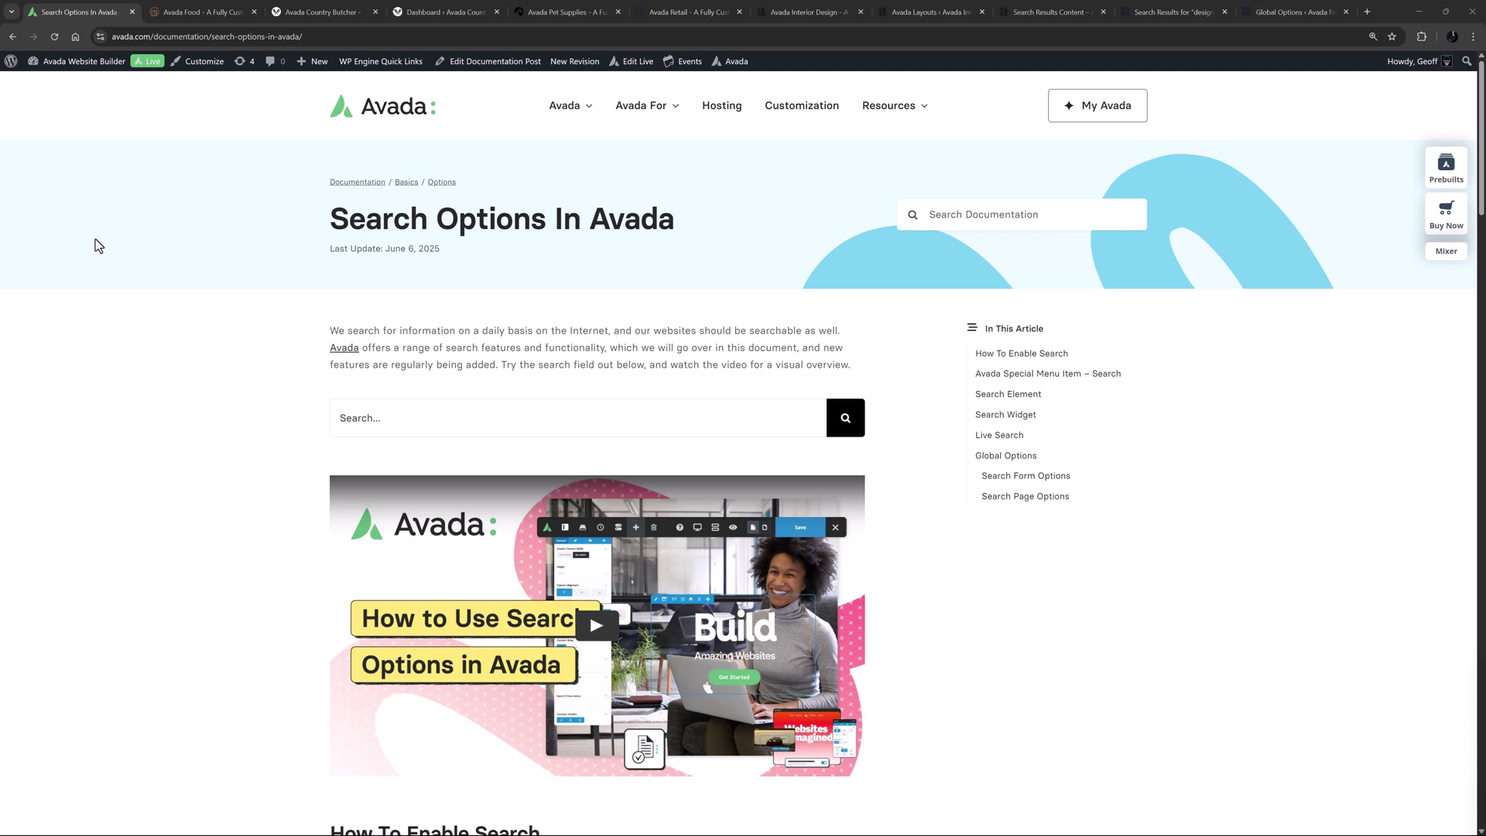
Step: Open and close the Avada Food header search field, then move to the Country Butcher builder site
left_click(177, 13)
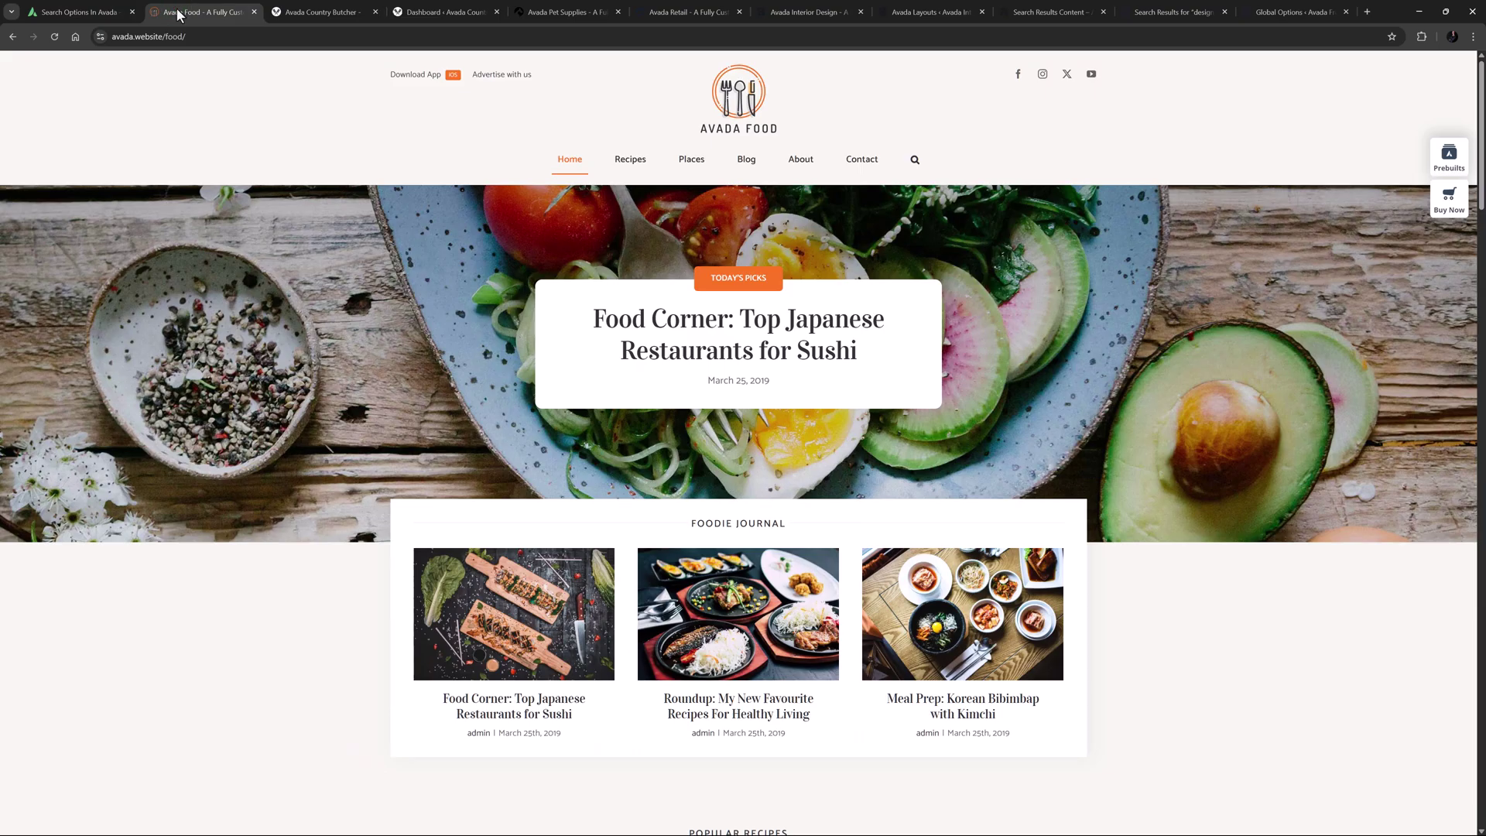
left_click(912, 162)
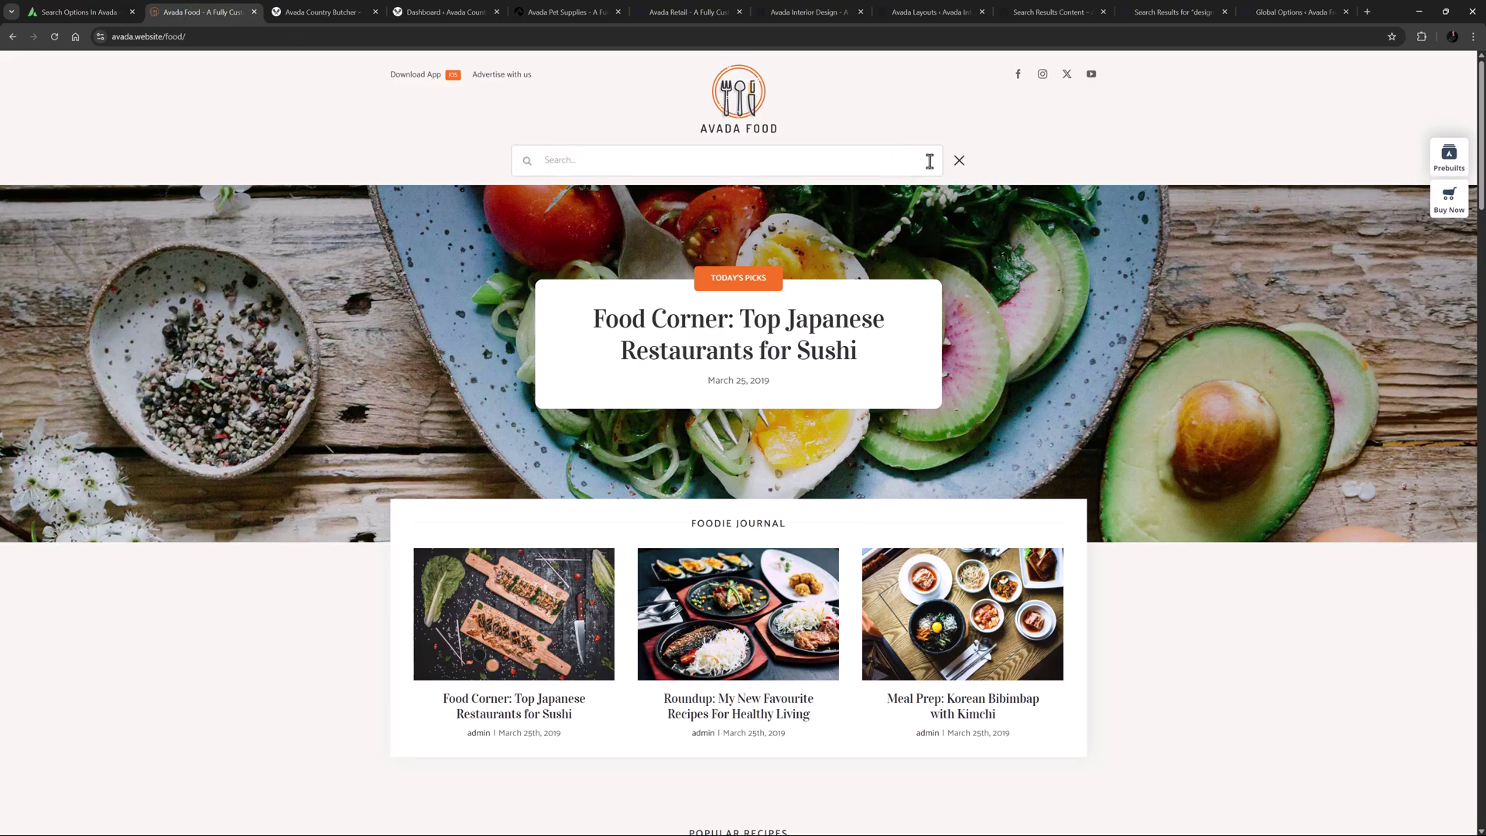
left_click(957, 163)
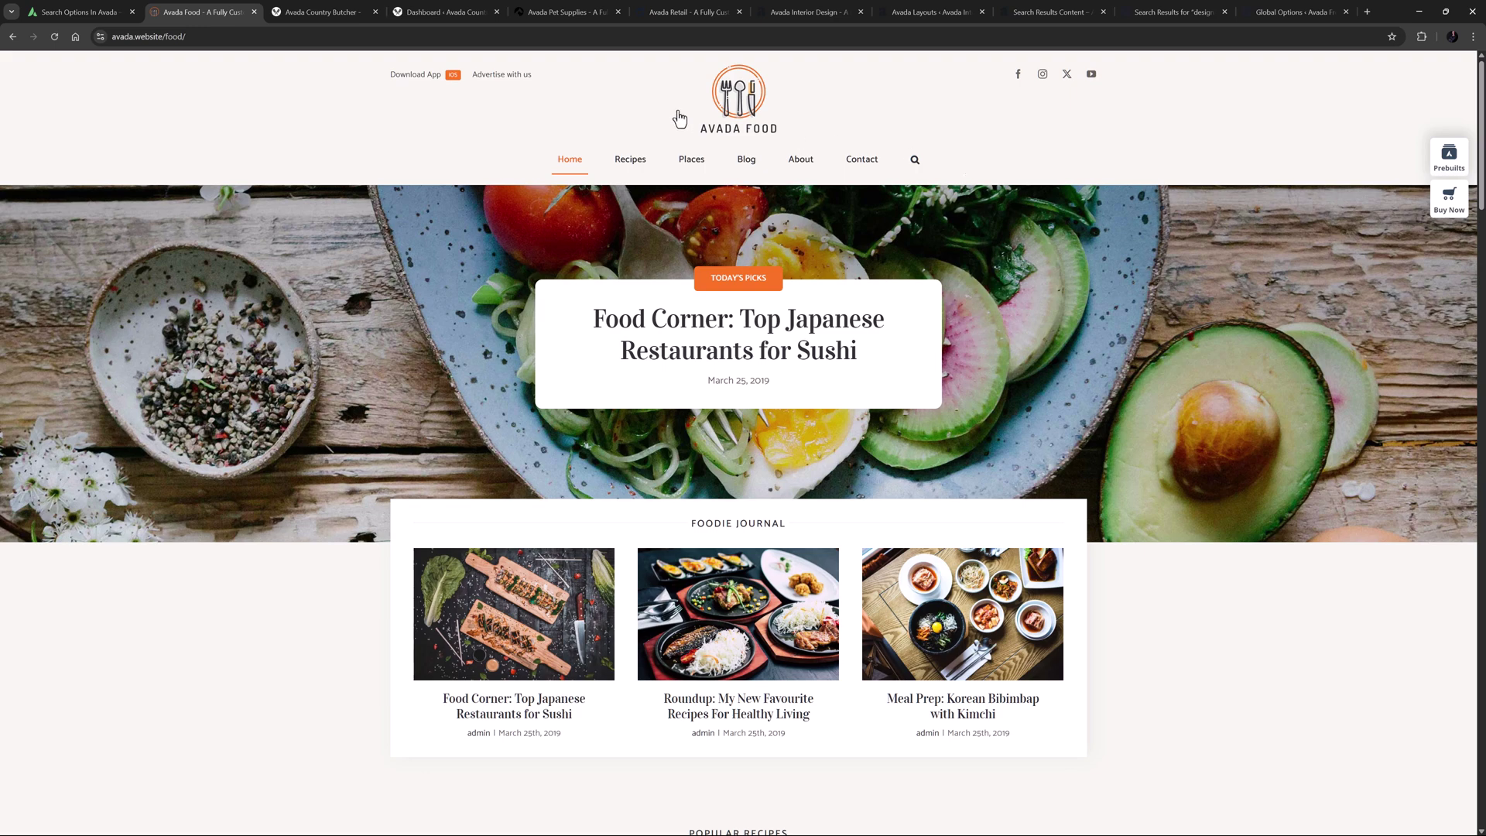
left_click(339, 12)
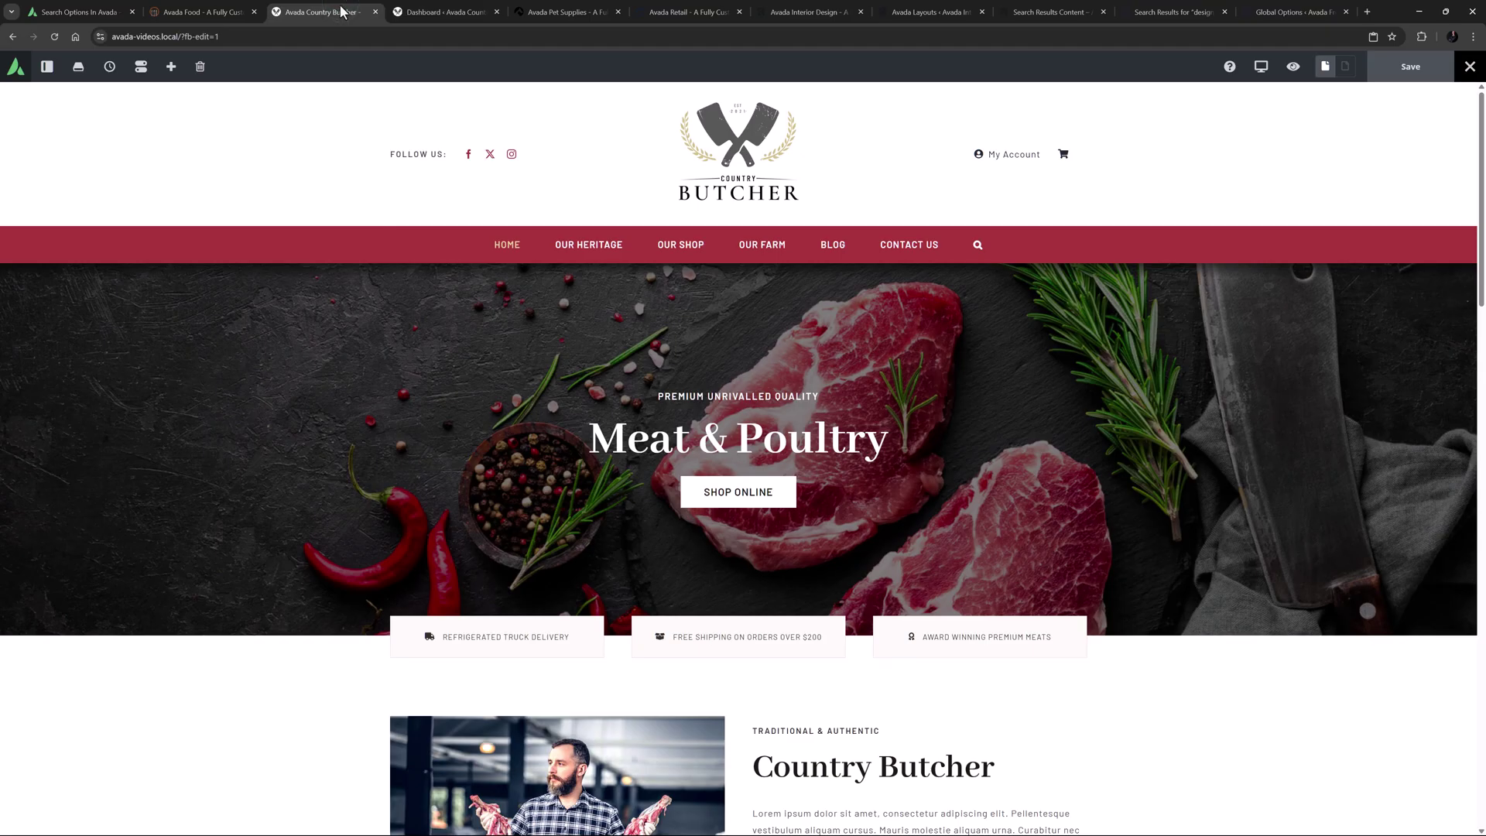
Step: Add the Search item from Avada Special Menu Items to the Country Butcher Main Menu
left_click(443, 11)
mouse_move(39, 411)
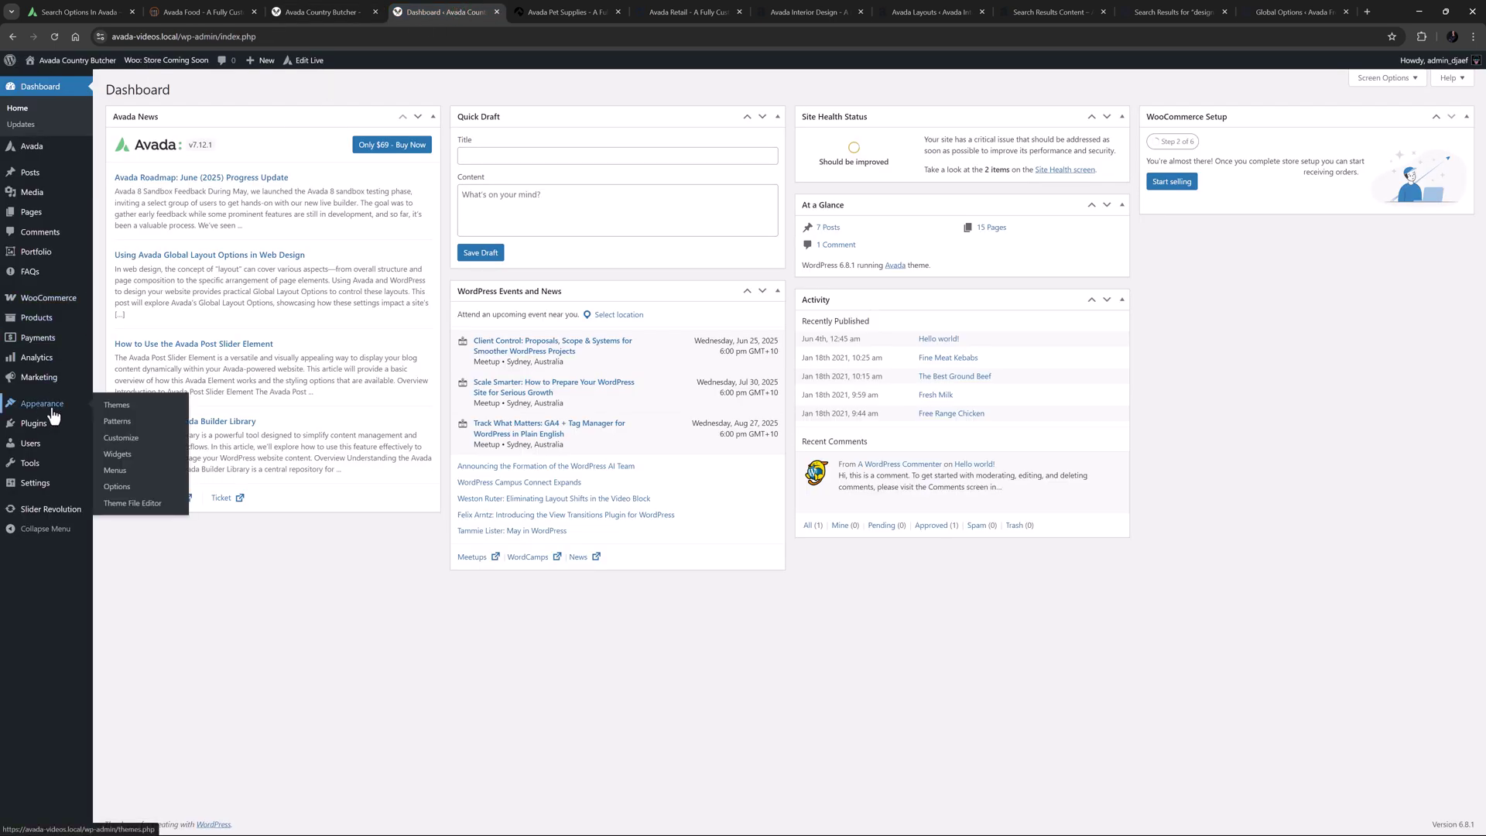
left_click(113, 470)
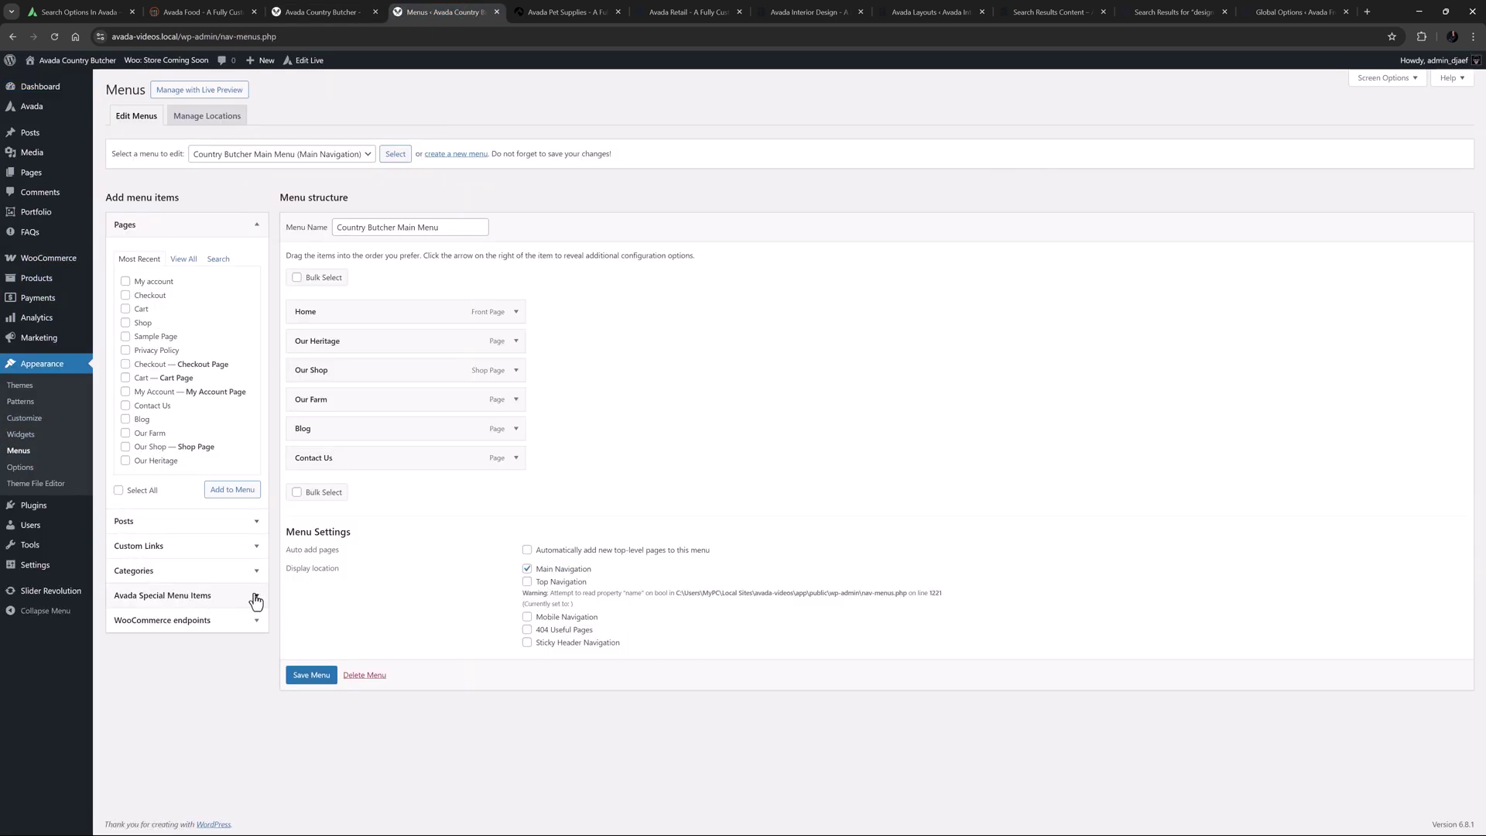
left_click(256, 596)
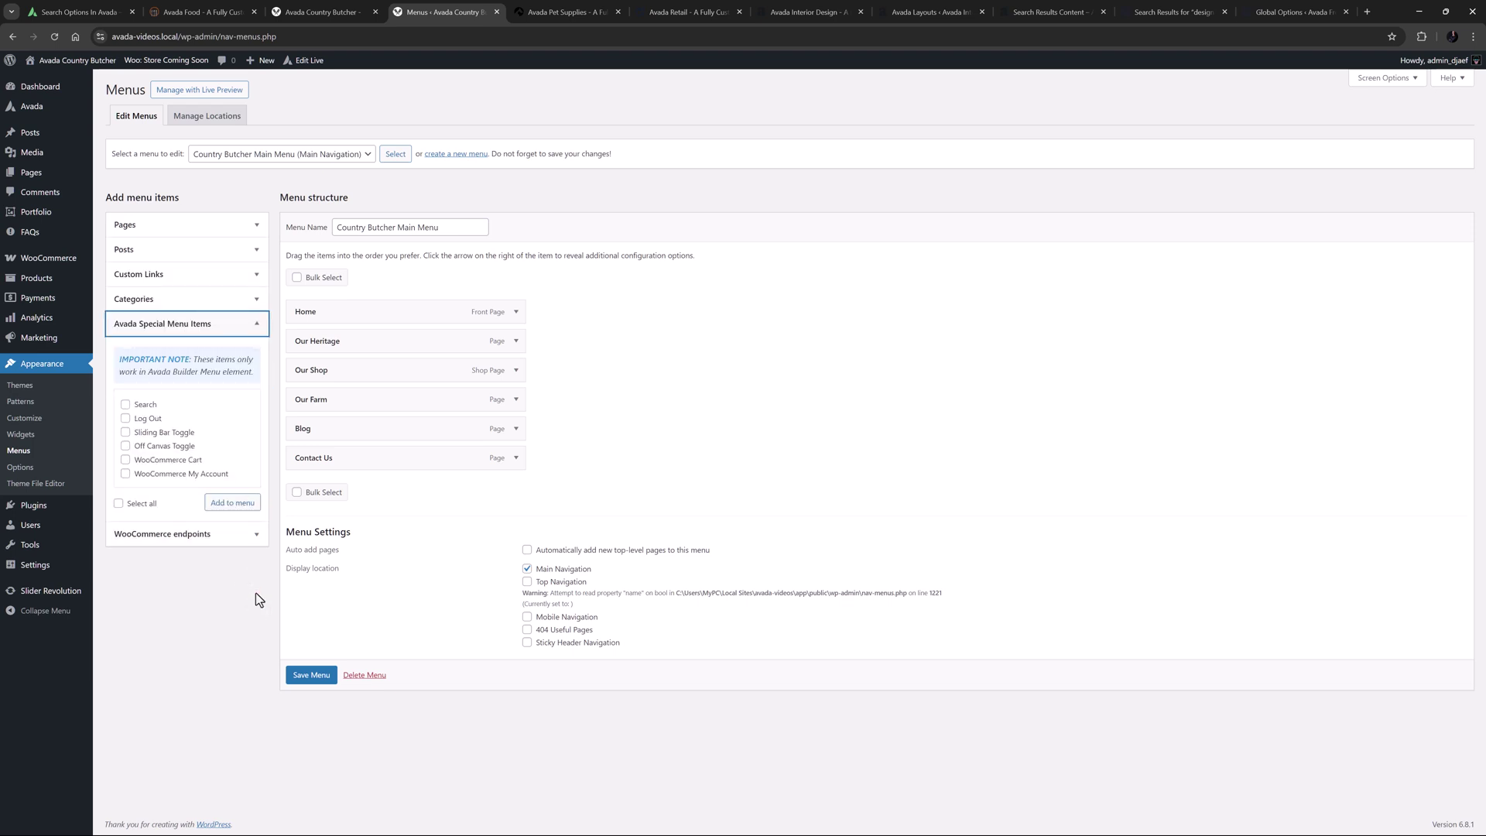
left_click(125, 404)
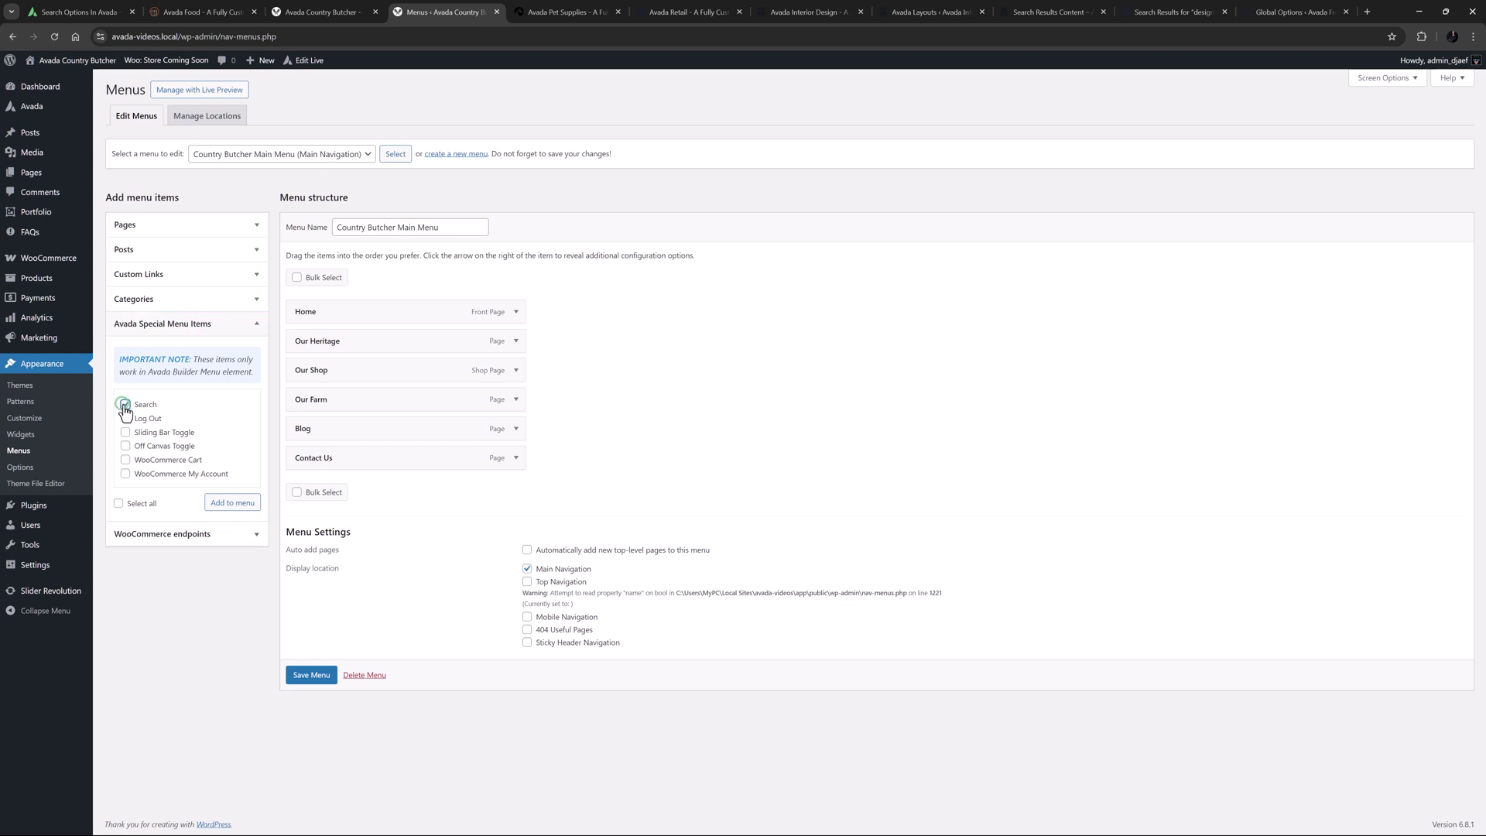
left_click(224, 502)
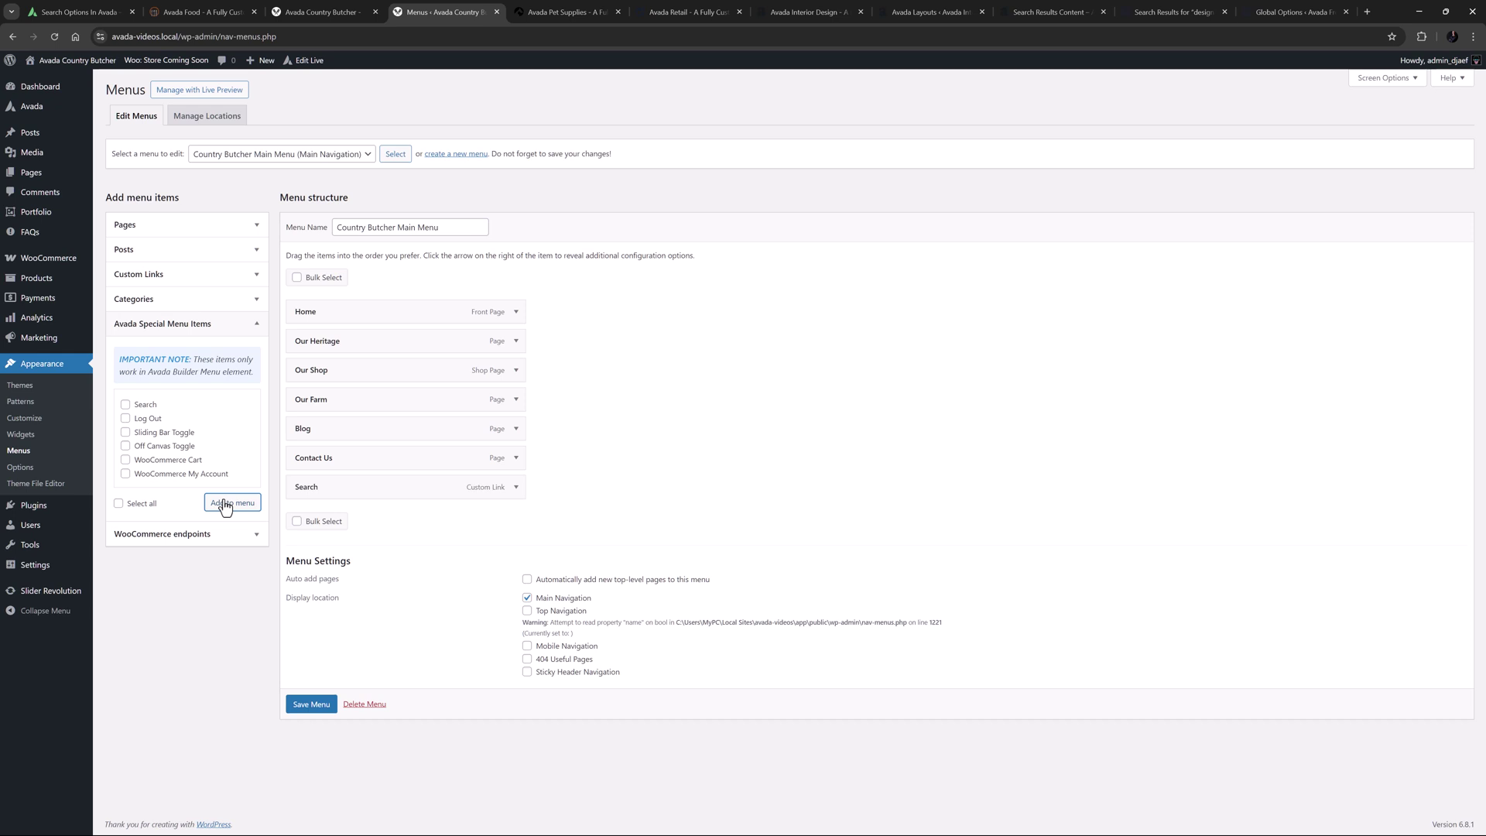
Step: Set the Search menu item's form to open as an Overlay and save the Main Menu
left_click(516, 487)
left_click(347, 588)
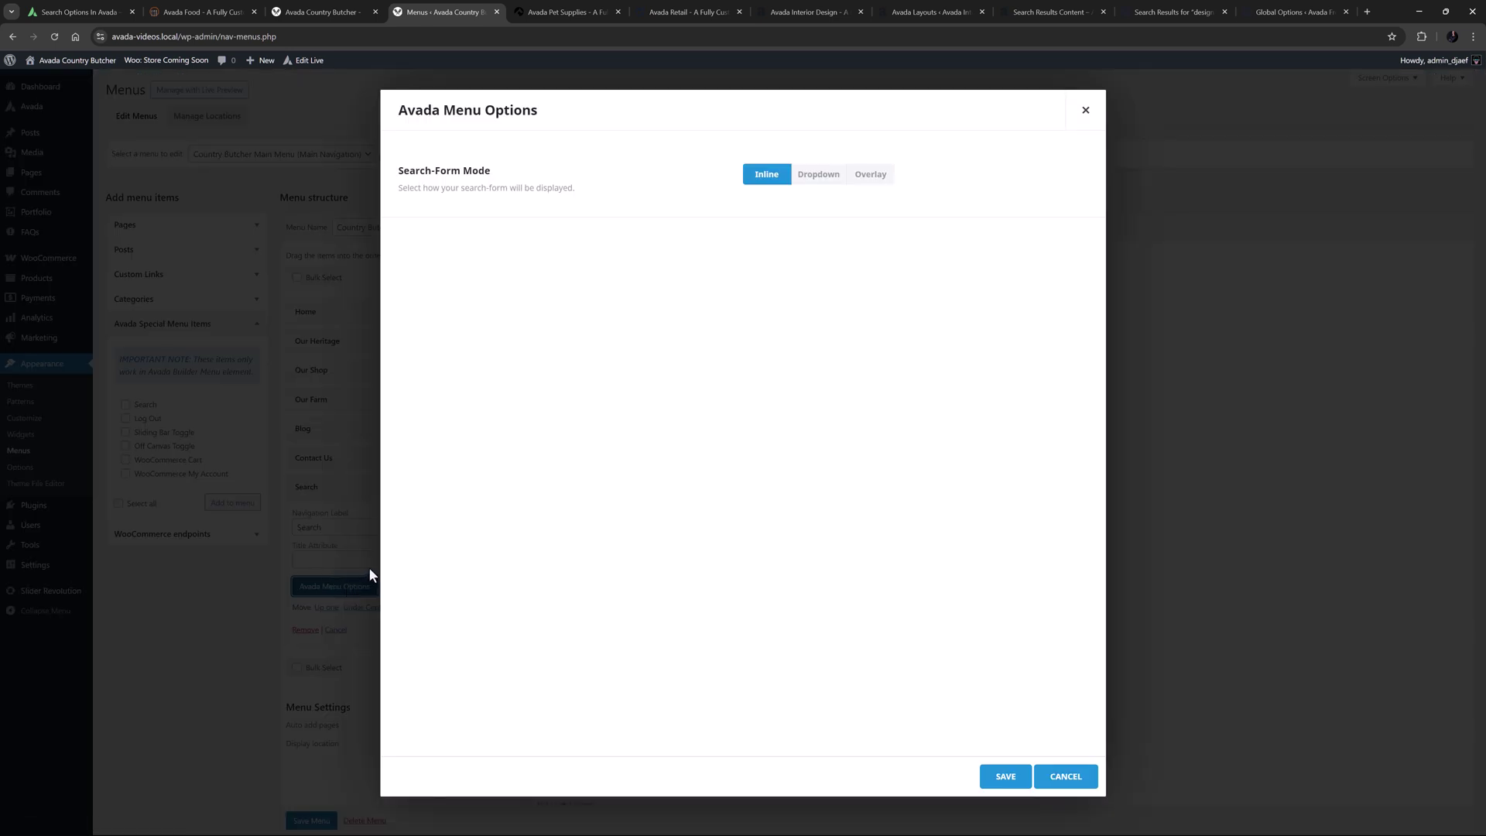
left_click(872, 176)
left_click(995, 777)
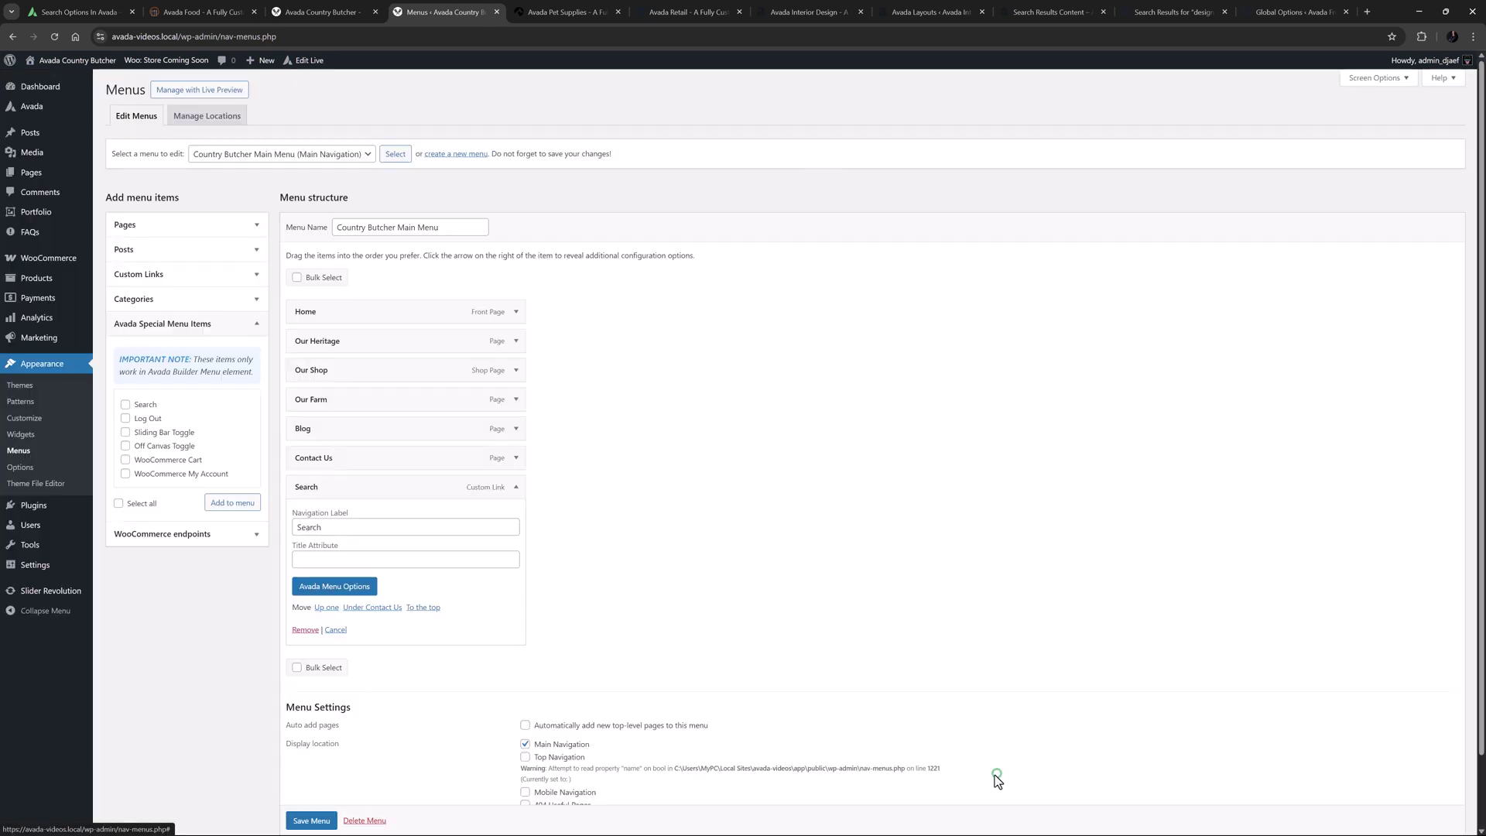
left_click(306, 815)
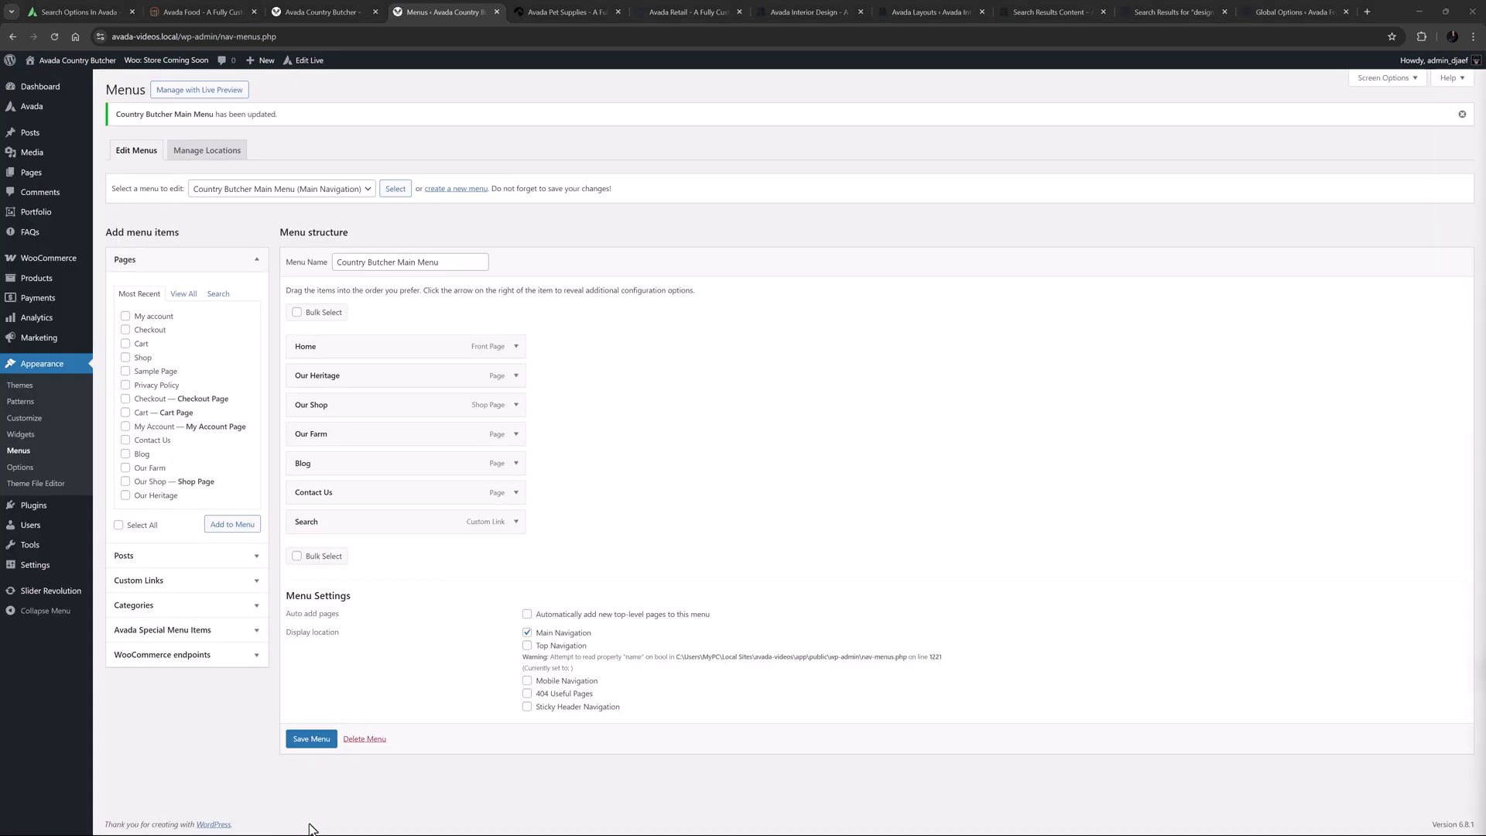
Step: Back in the Country Butcher builder, open and close the new header search overlay
left_click(308, 9)
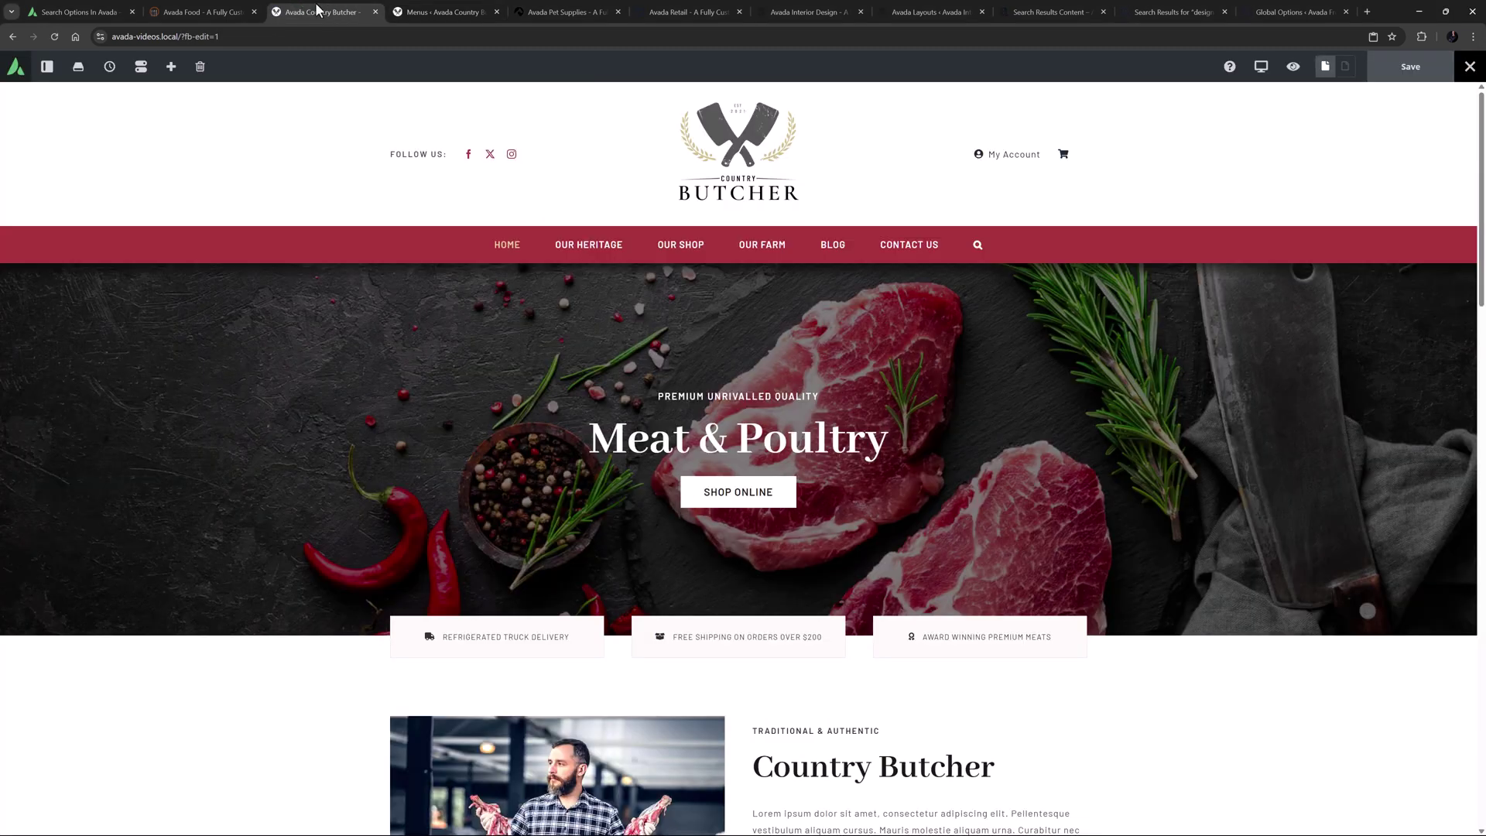
left_click(977, 245)
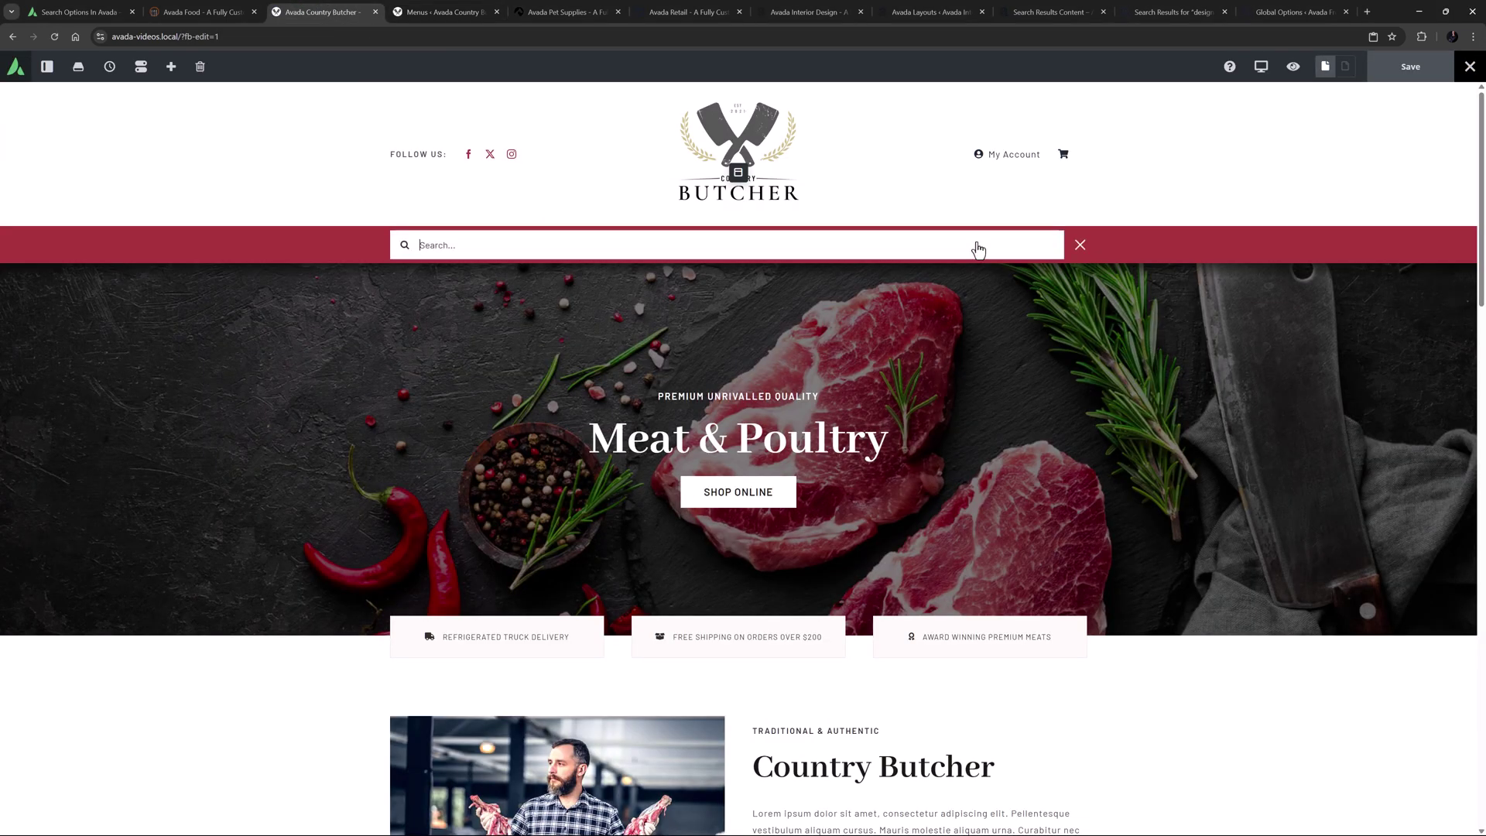
left_click(1080, 245)
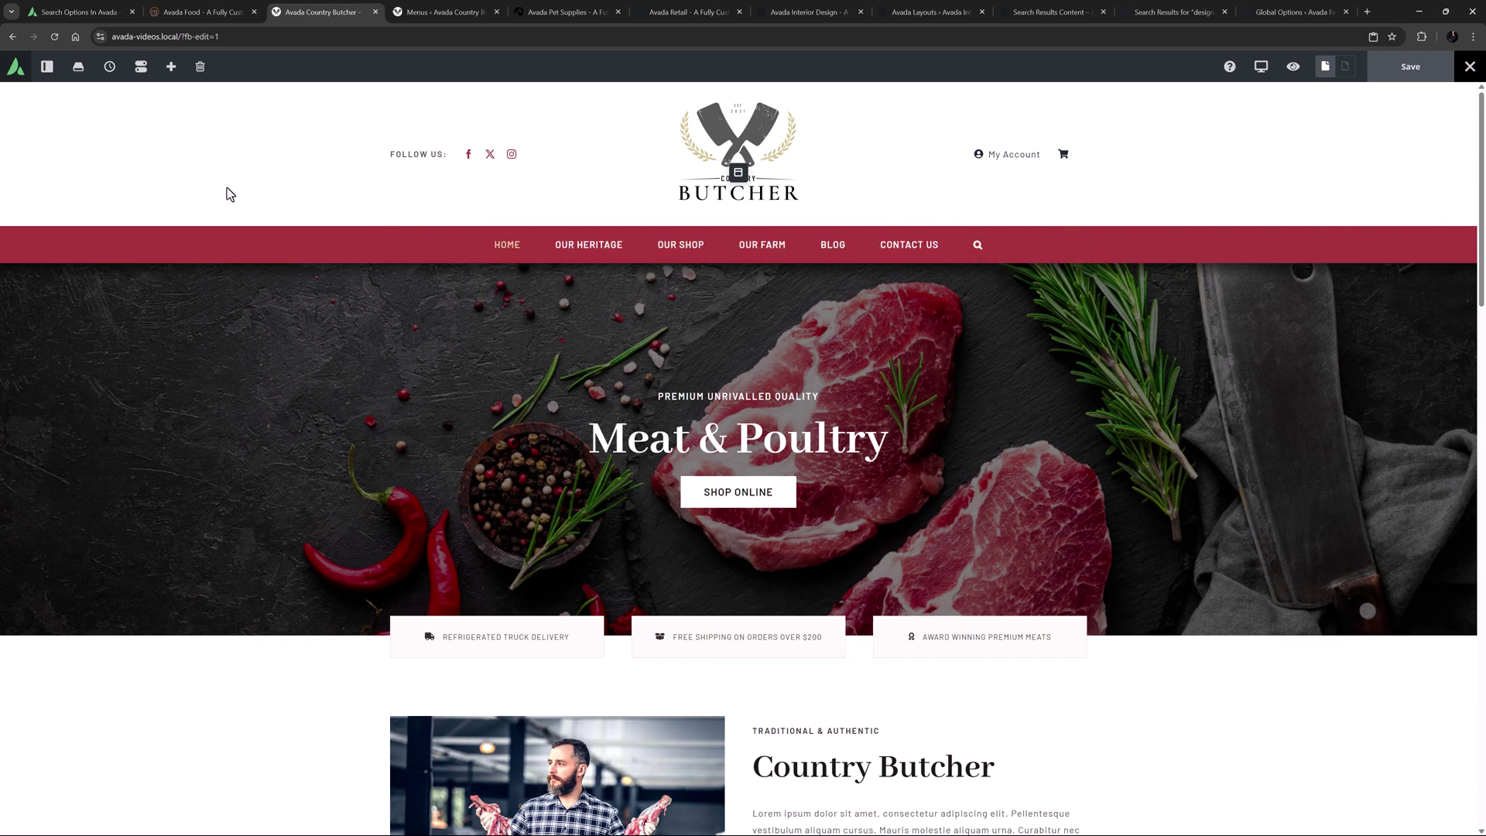
Step: Expand the Search group in the builder sidebar's Global Options
left_click(47, 67)
left_click(18, 98)
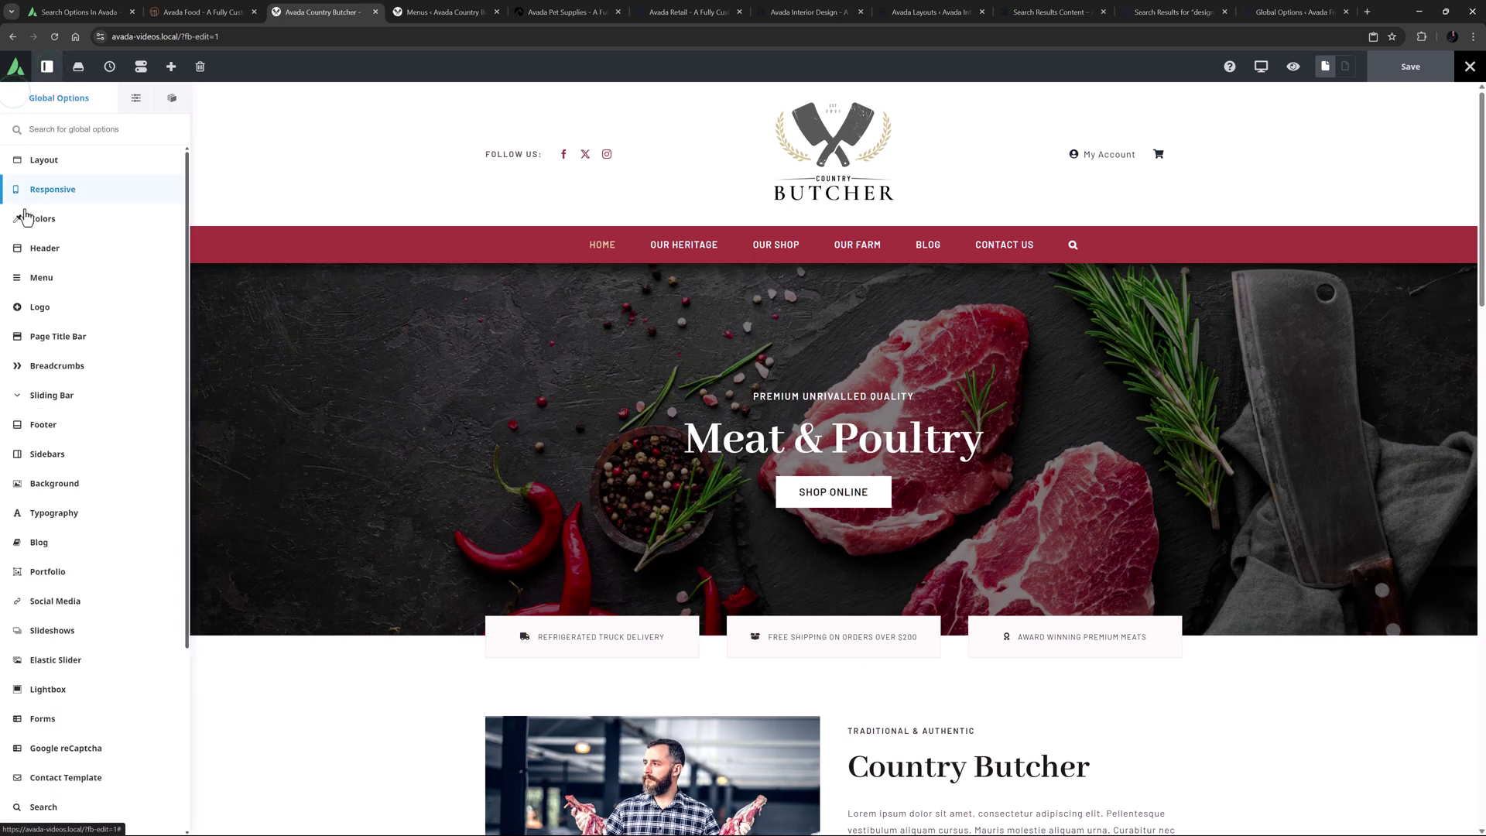
scroll(46, 541, "down", 3)
left_click(44, 574)
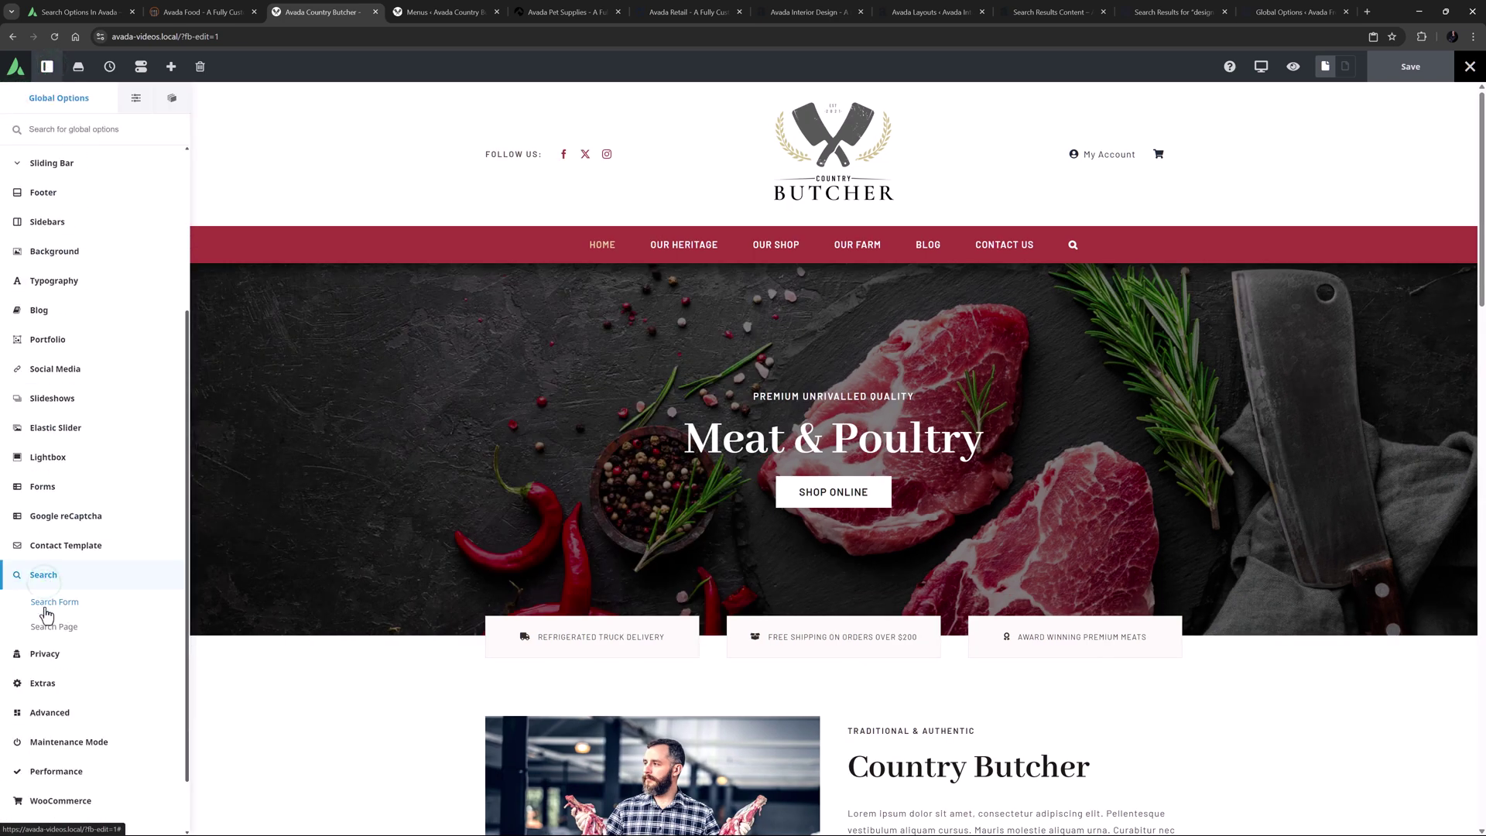
Step: In Search Form options, toggle Limit Search Results Post Types to Yes, then No, and view the SKU help
left_click(44, 602)
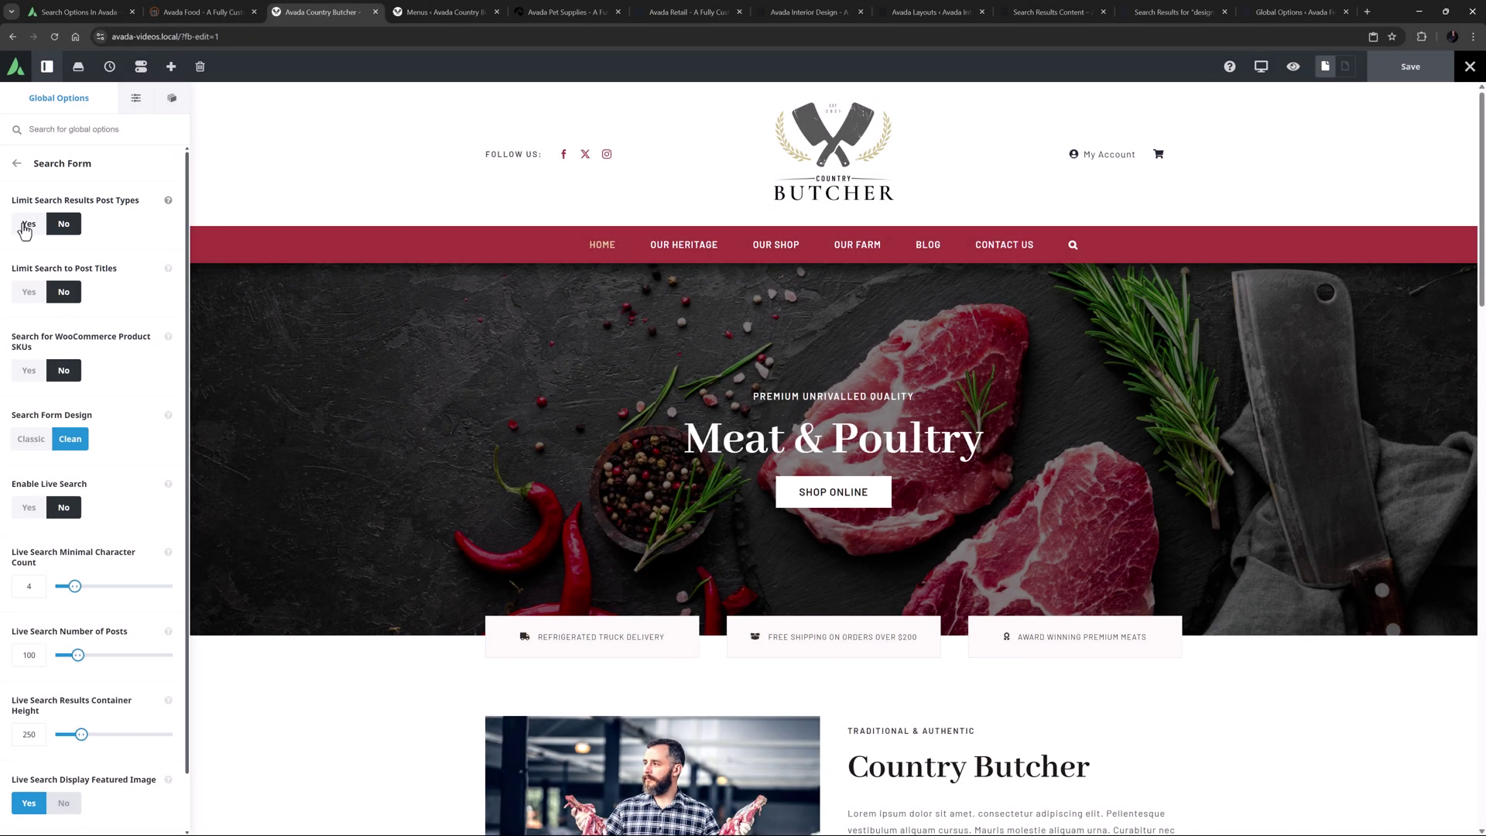
left_click(25, 225)
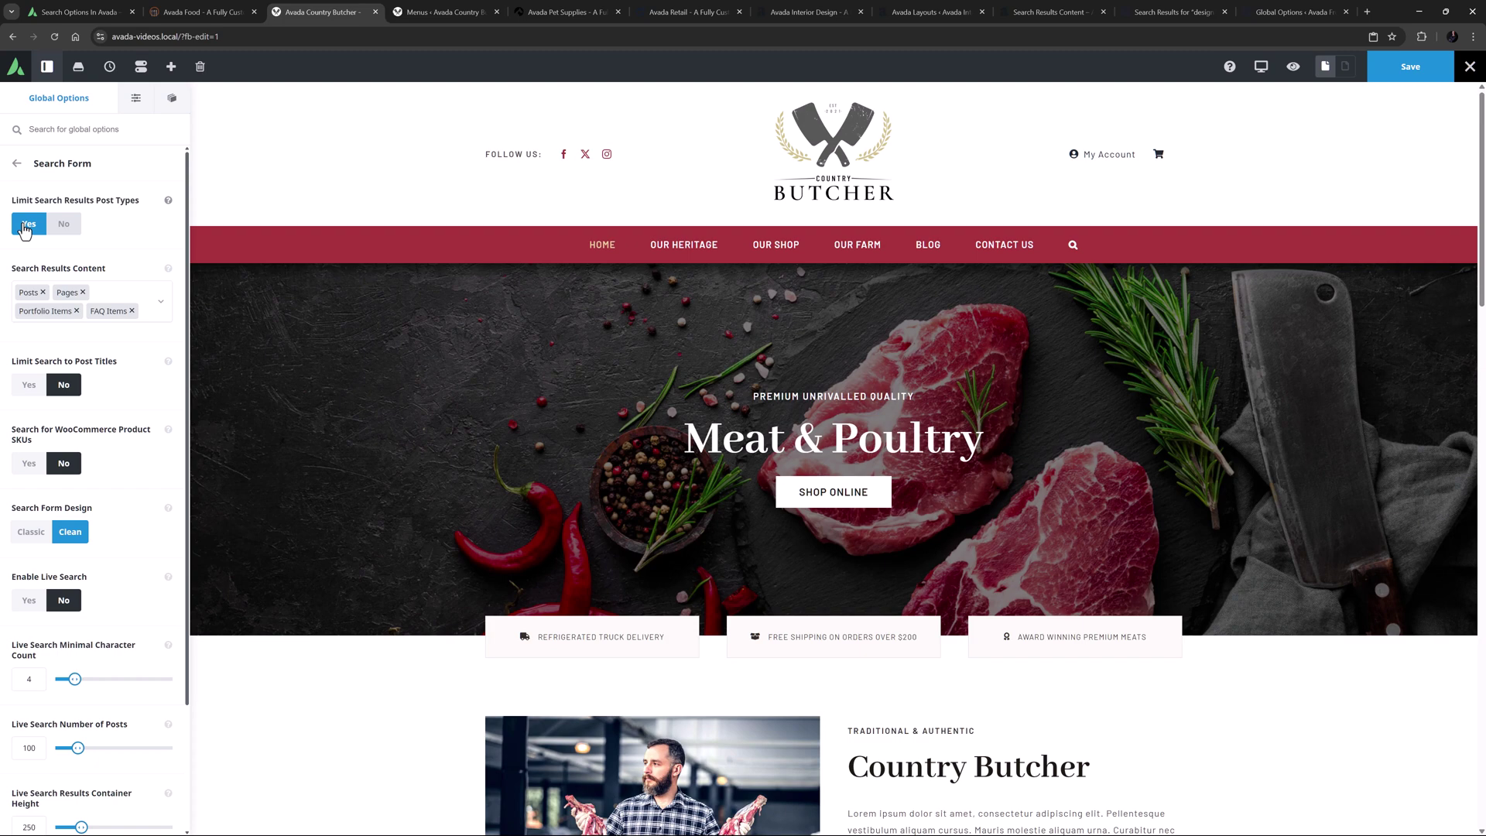
left_click(64, 225)
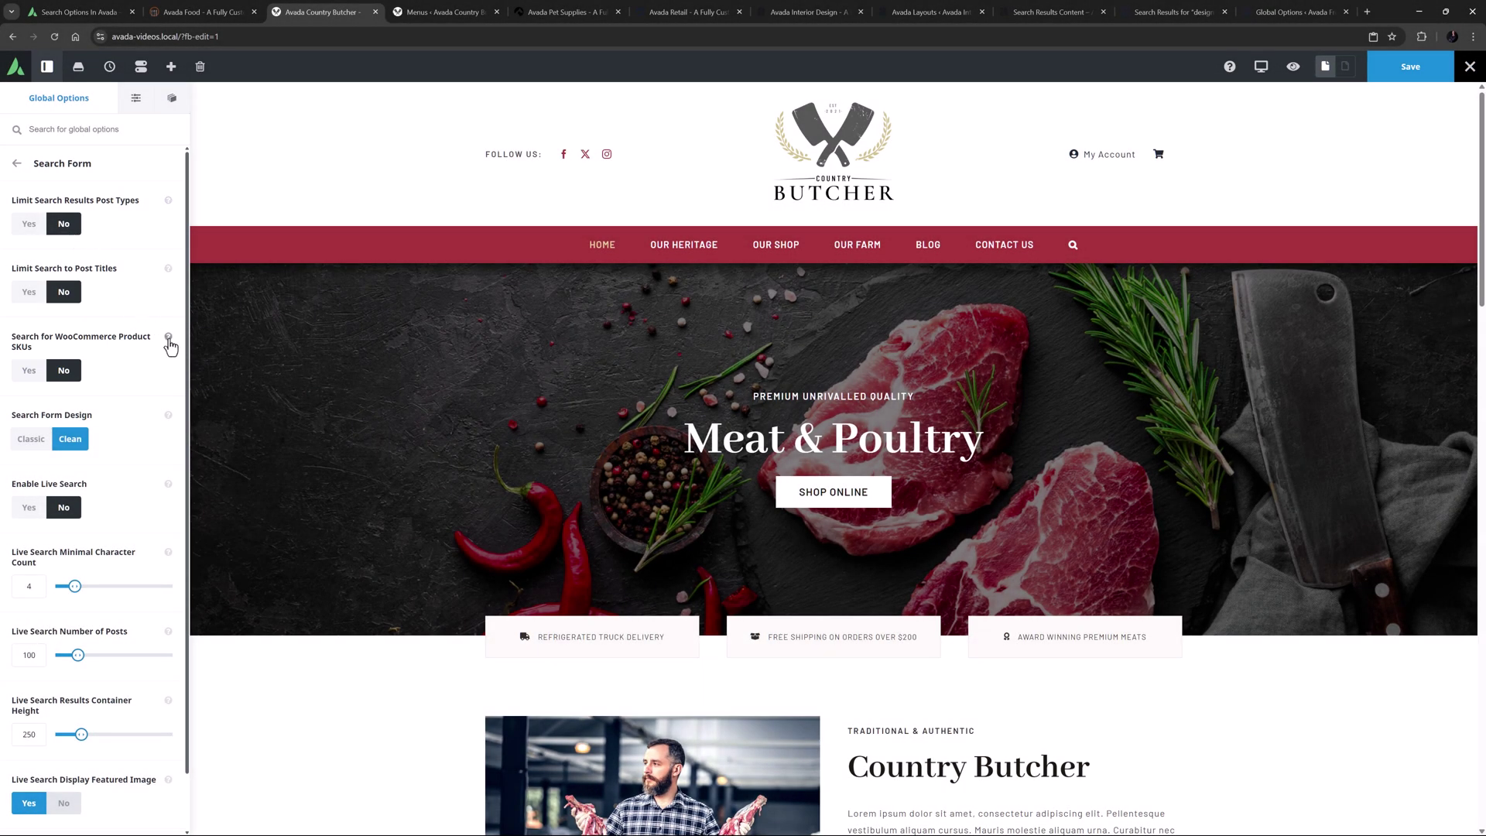
left_click(169, 341)
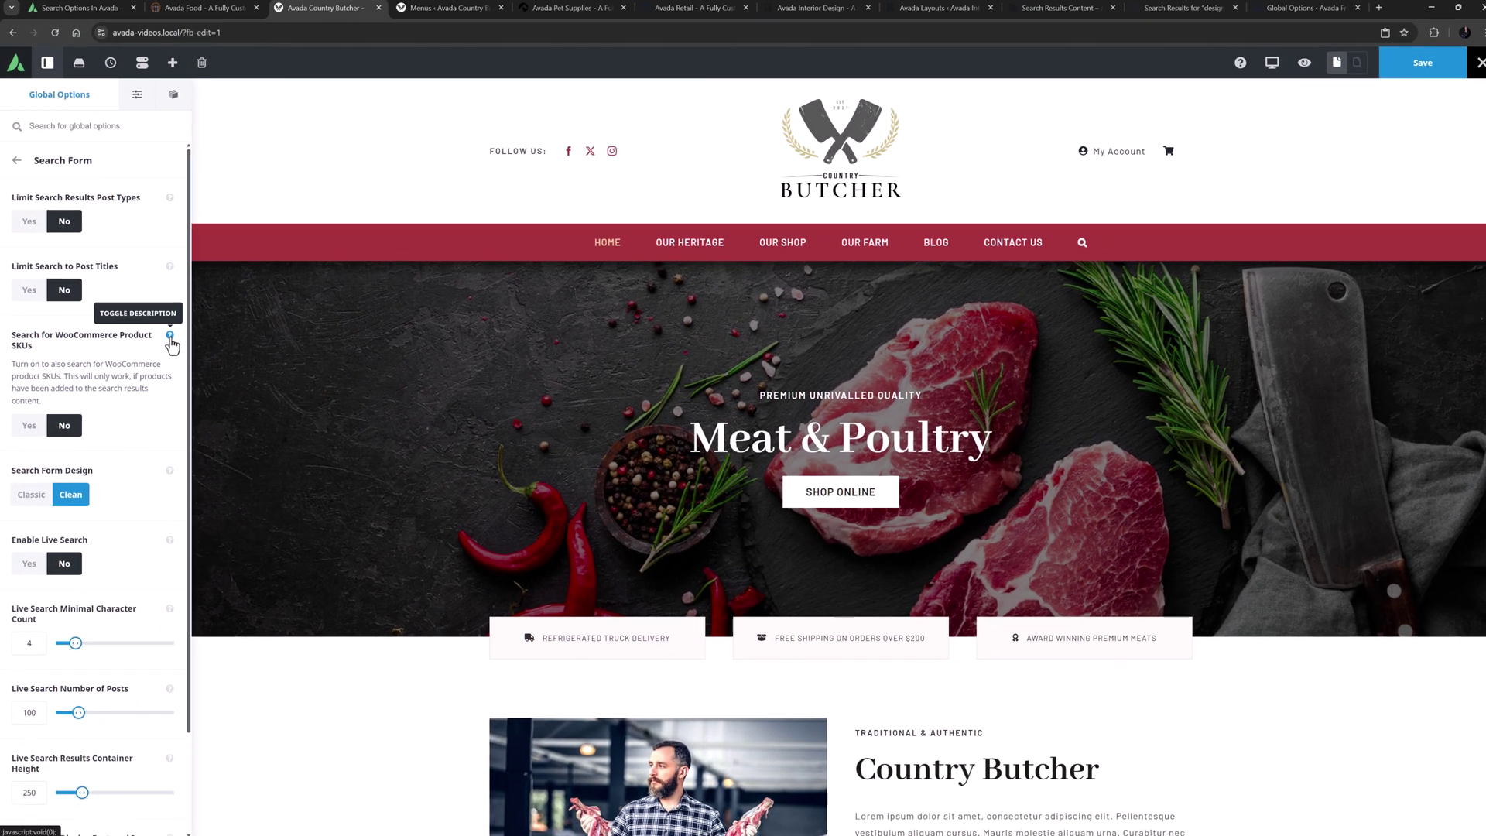
left_click(333, 173)
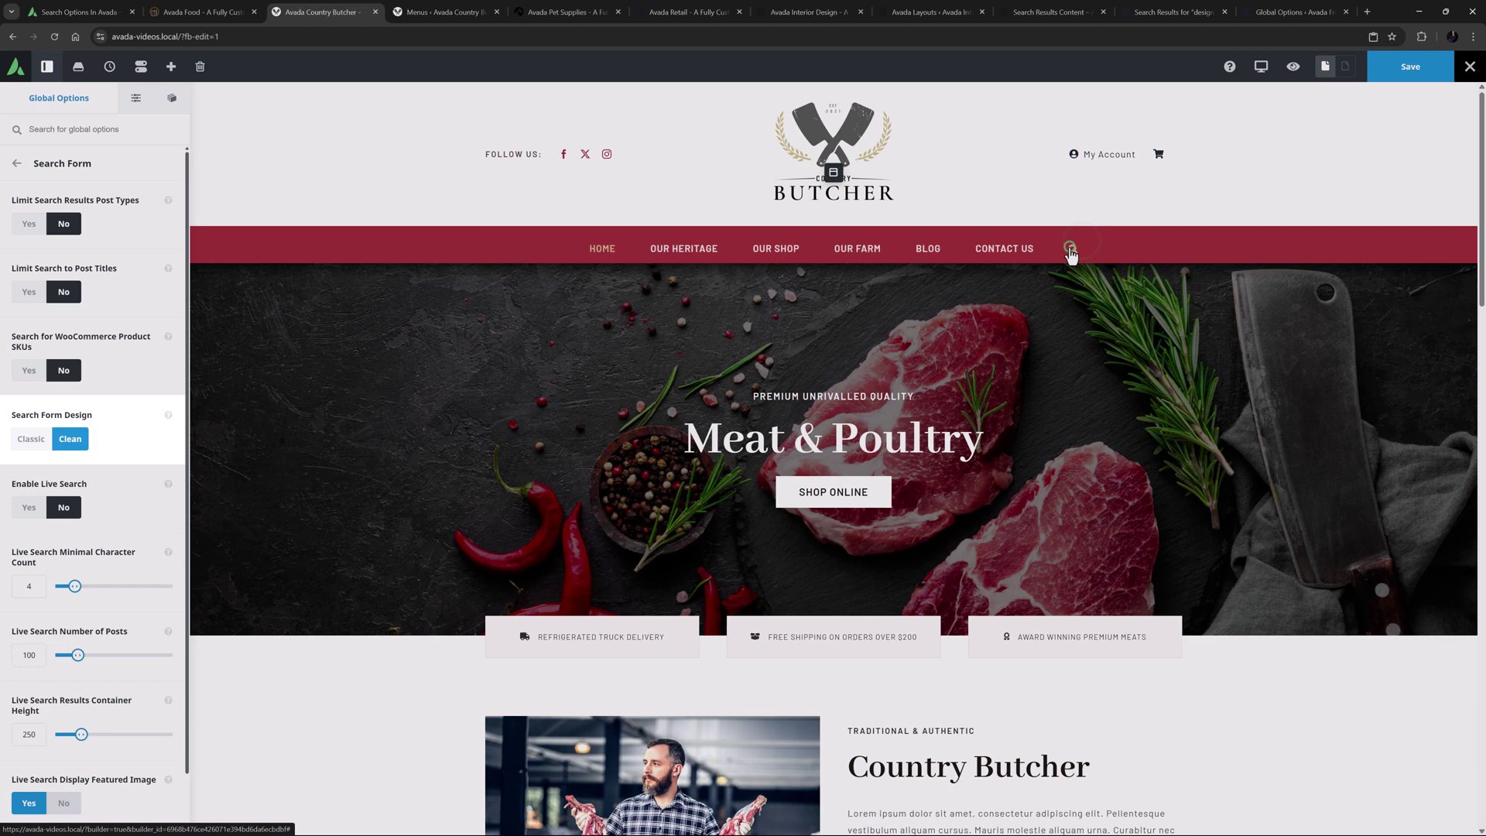
Step: Switch the search form to Classic design, enable Live Search, and set results container height to 225
left_click(1072, 245)
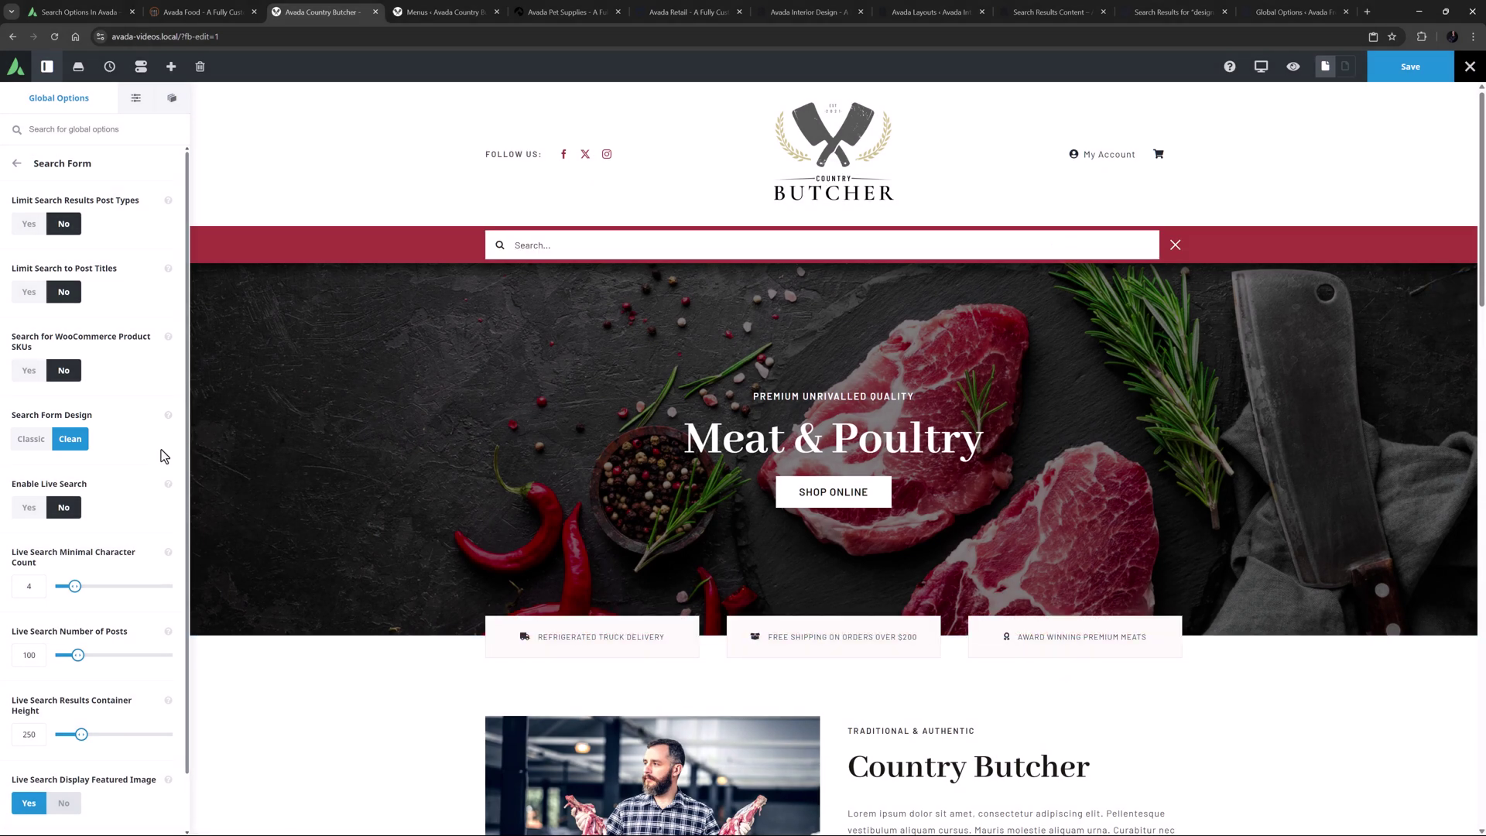
left_click(31, 441)
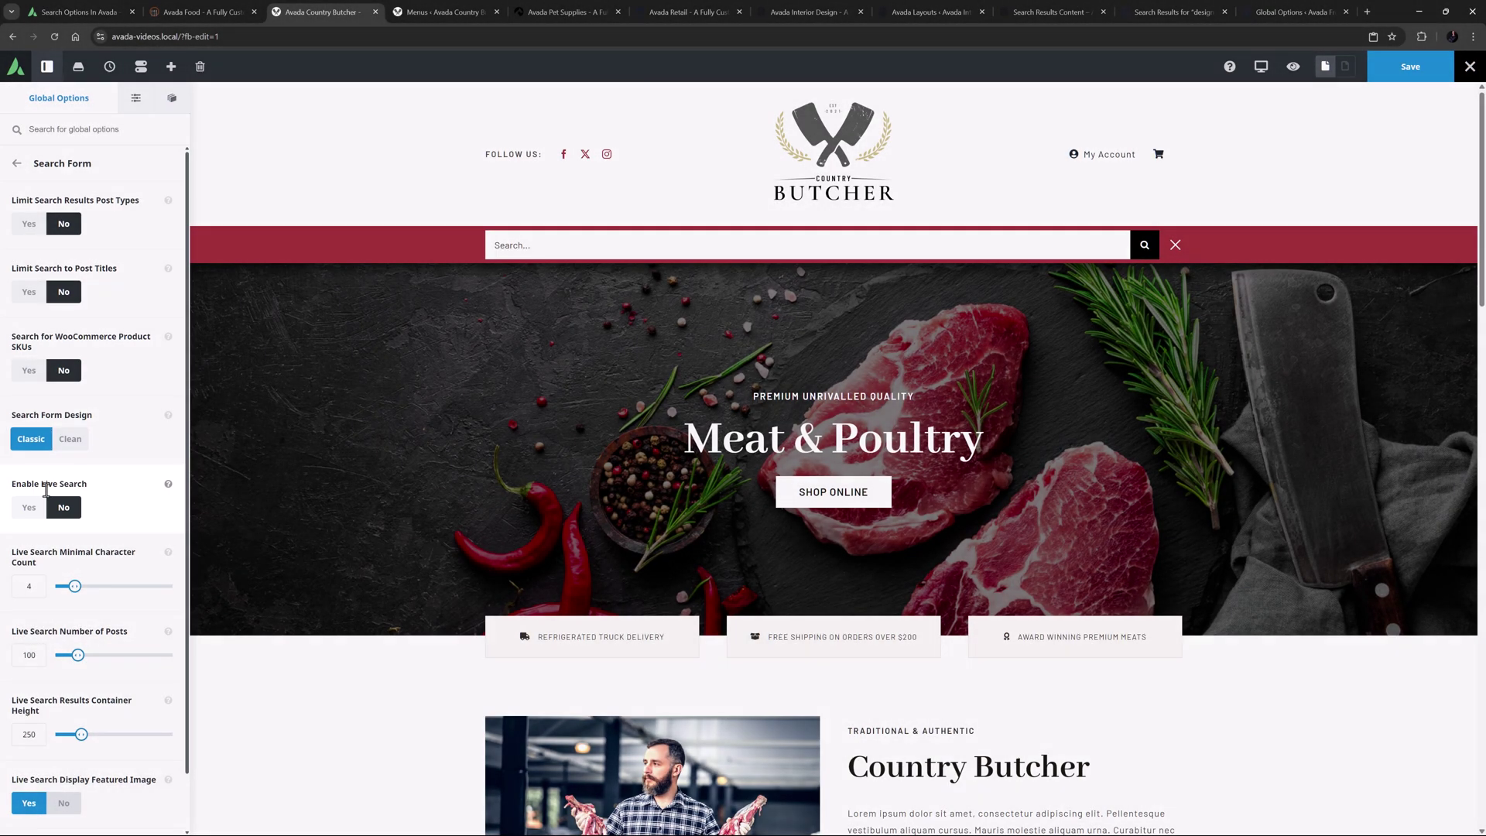
left_click(29, 507)
scroll(75, 484, "down", 1)
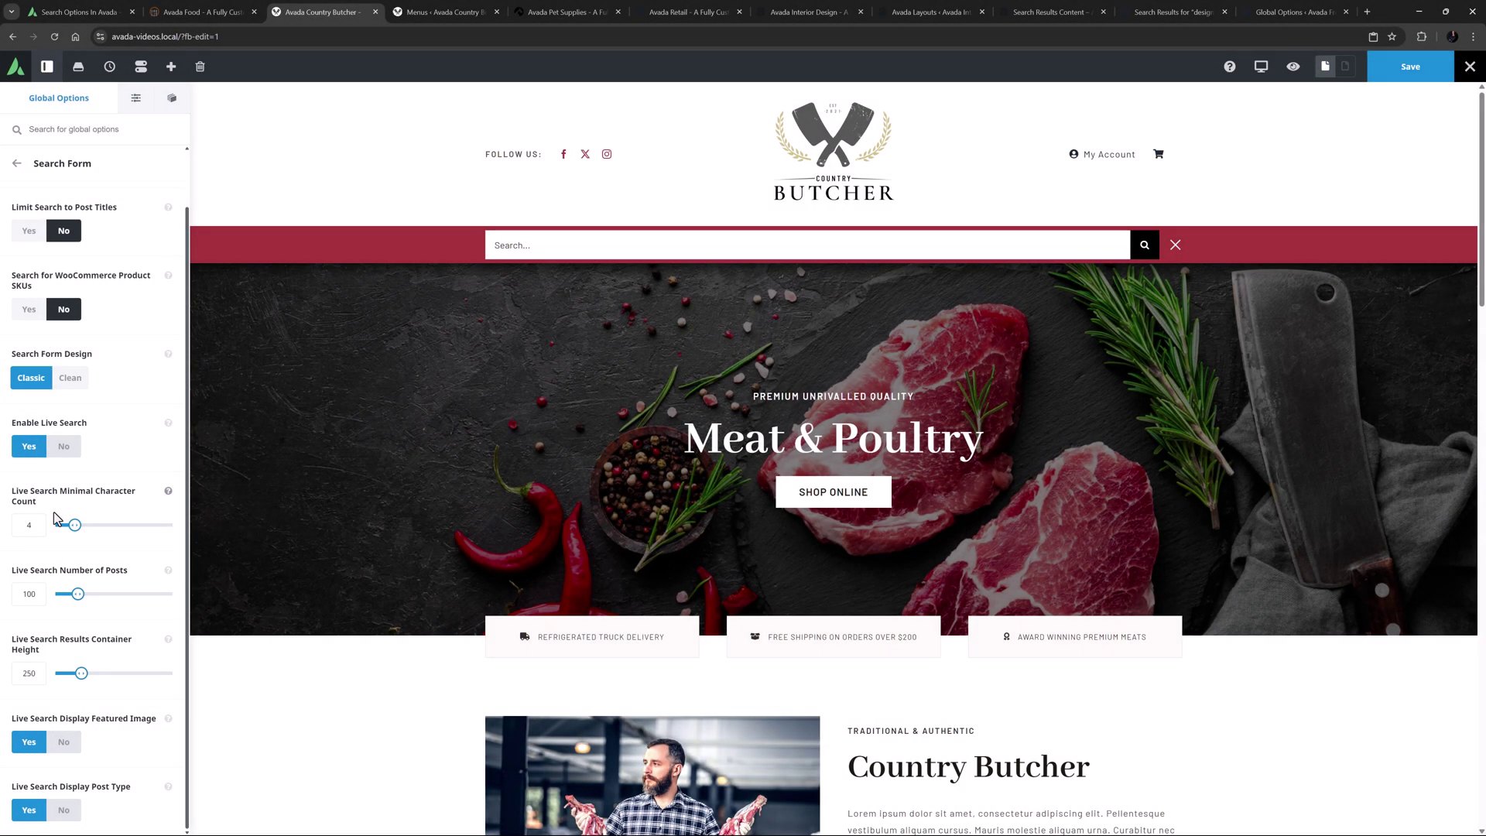
left_click_drag(39, 673, 5, 665)
type("225")
key("Tab")
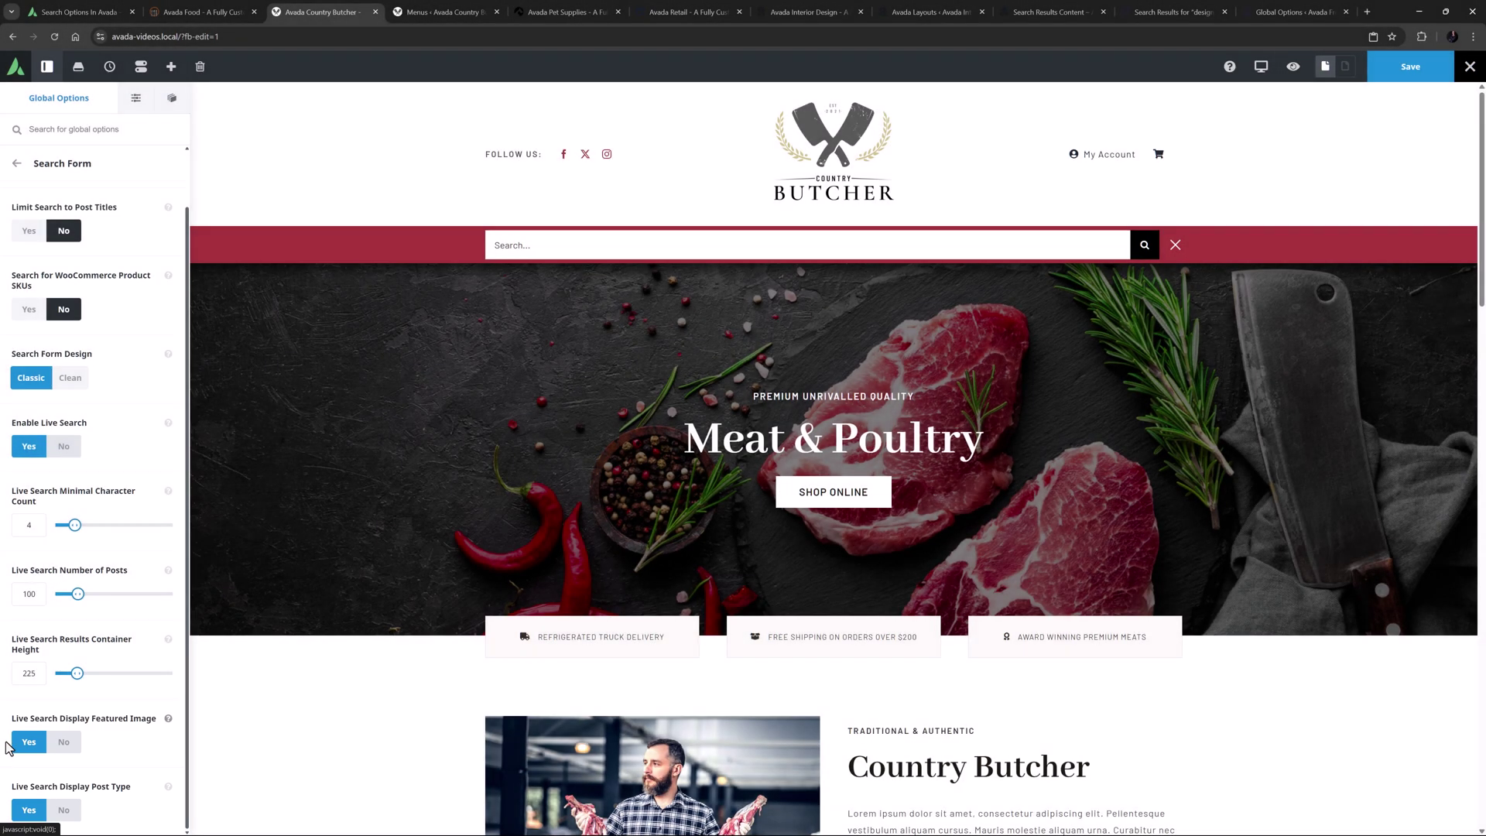
Step: Test live search by typing 'beef' in the header search overlay, then close it
left_click(554, 254)
type("beef")
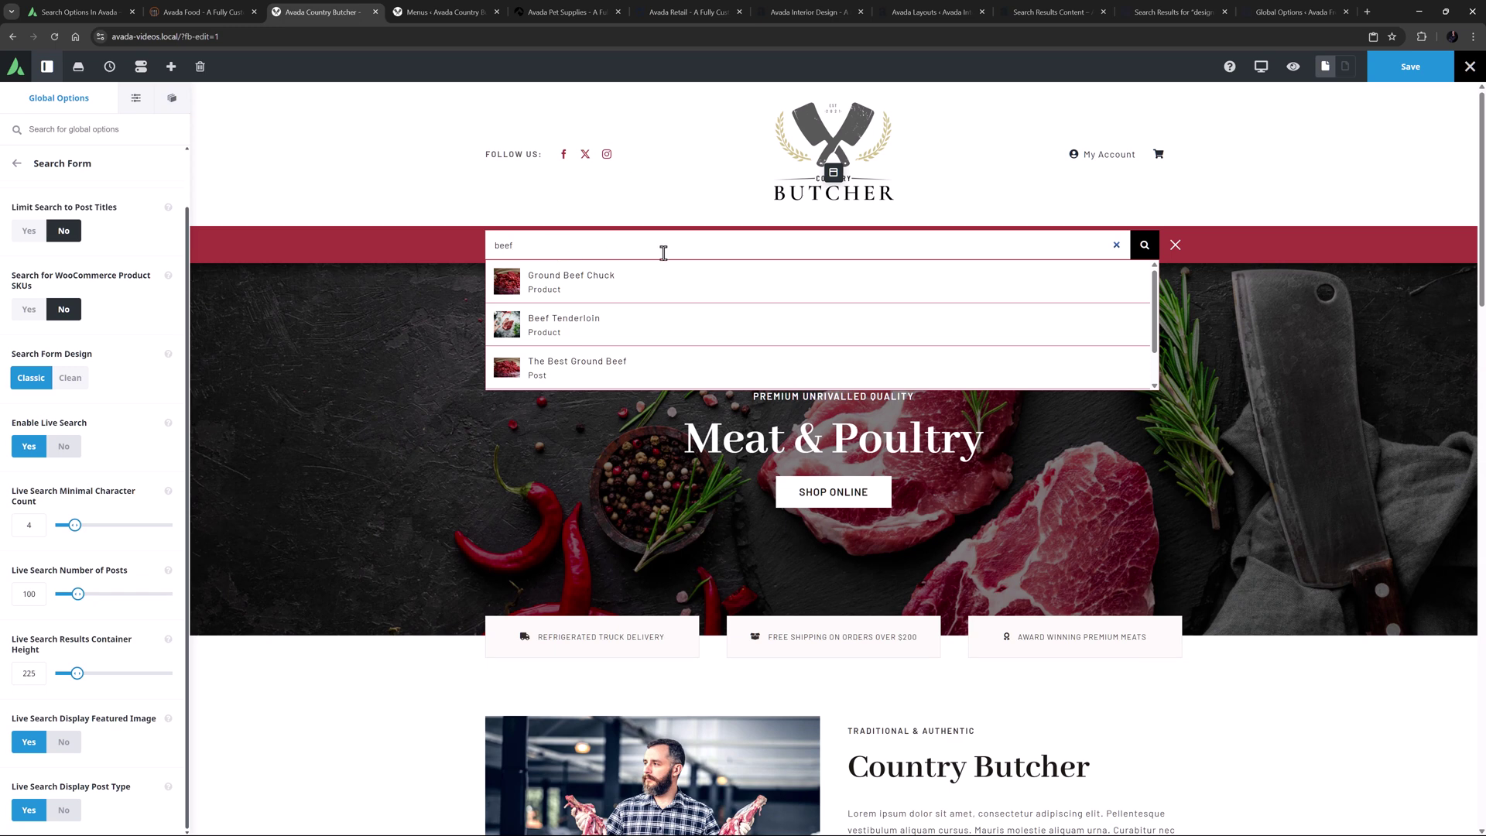
left_click(1176, 246)
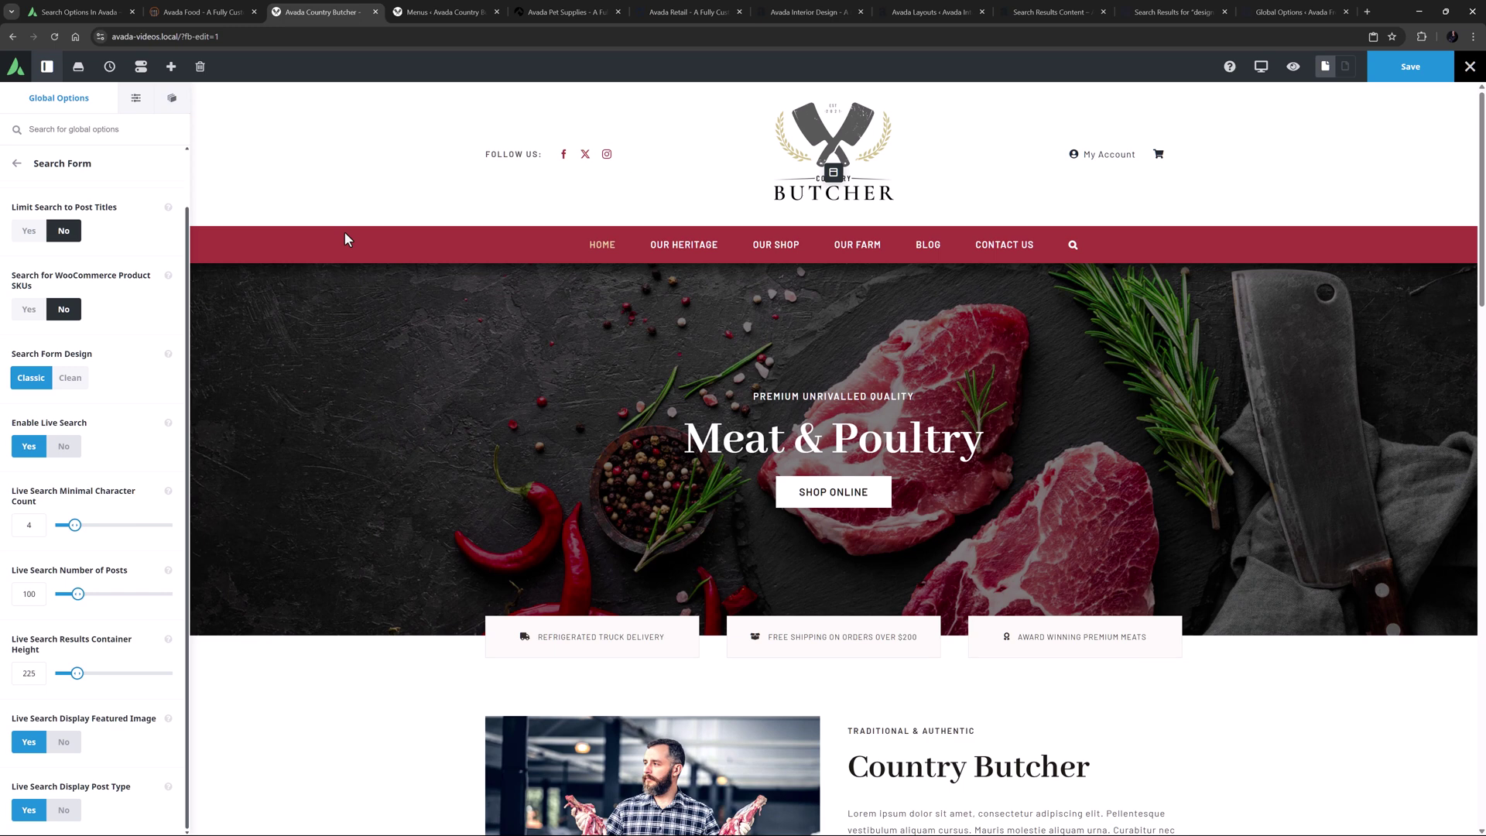
Step: Open Global Options > Menu > Main Menu and scroll through its settings
left_click(16, 164)
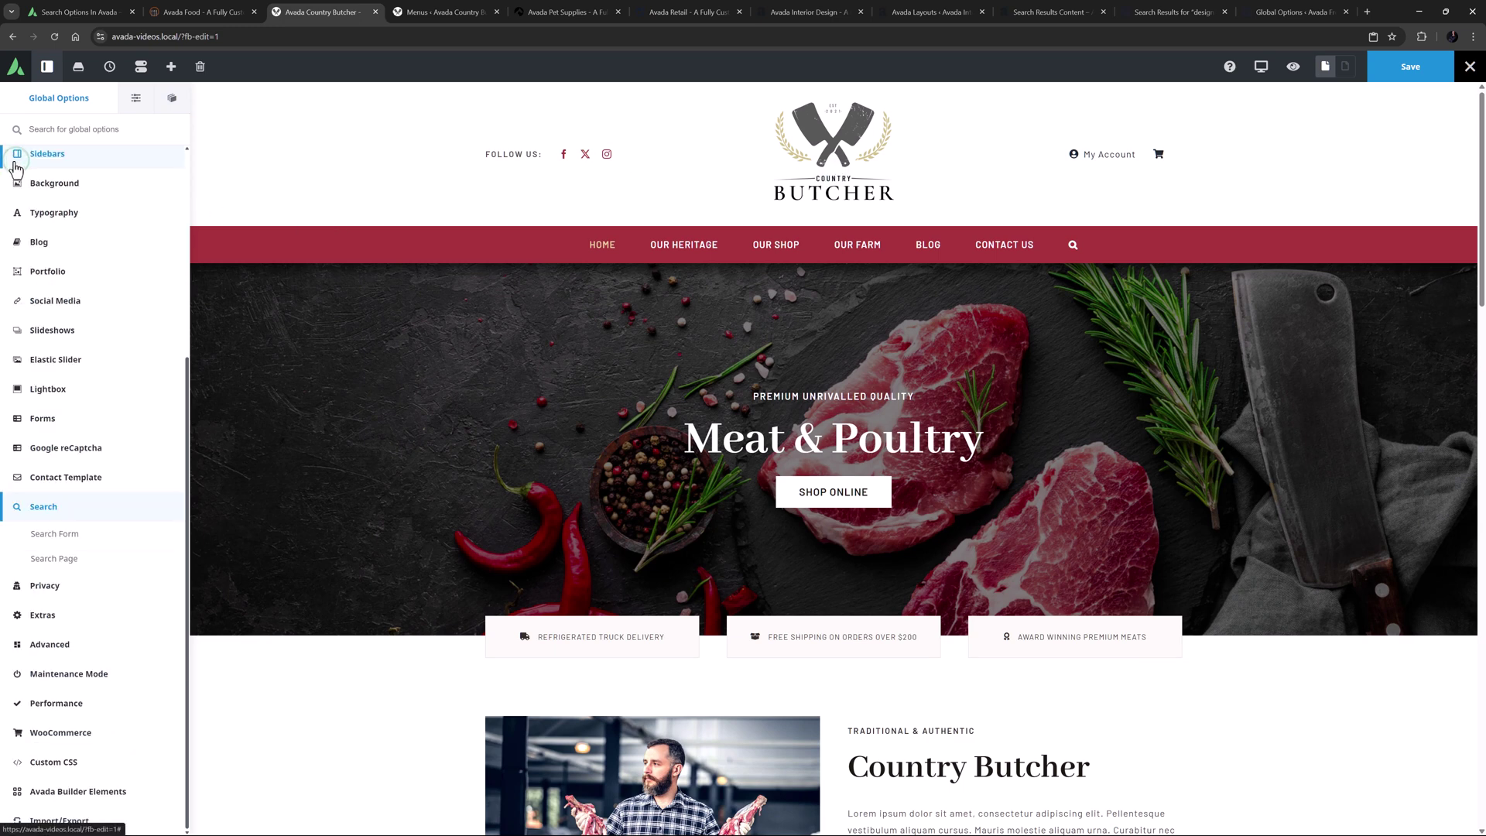
scroll(38, 286, "up", 5)
left_click(45, 281)
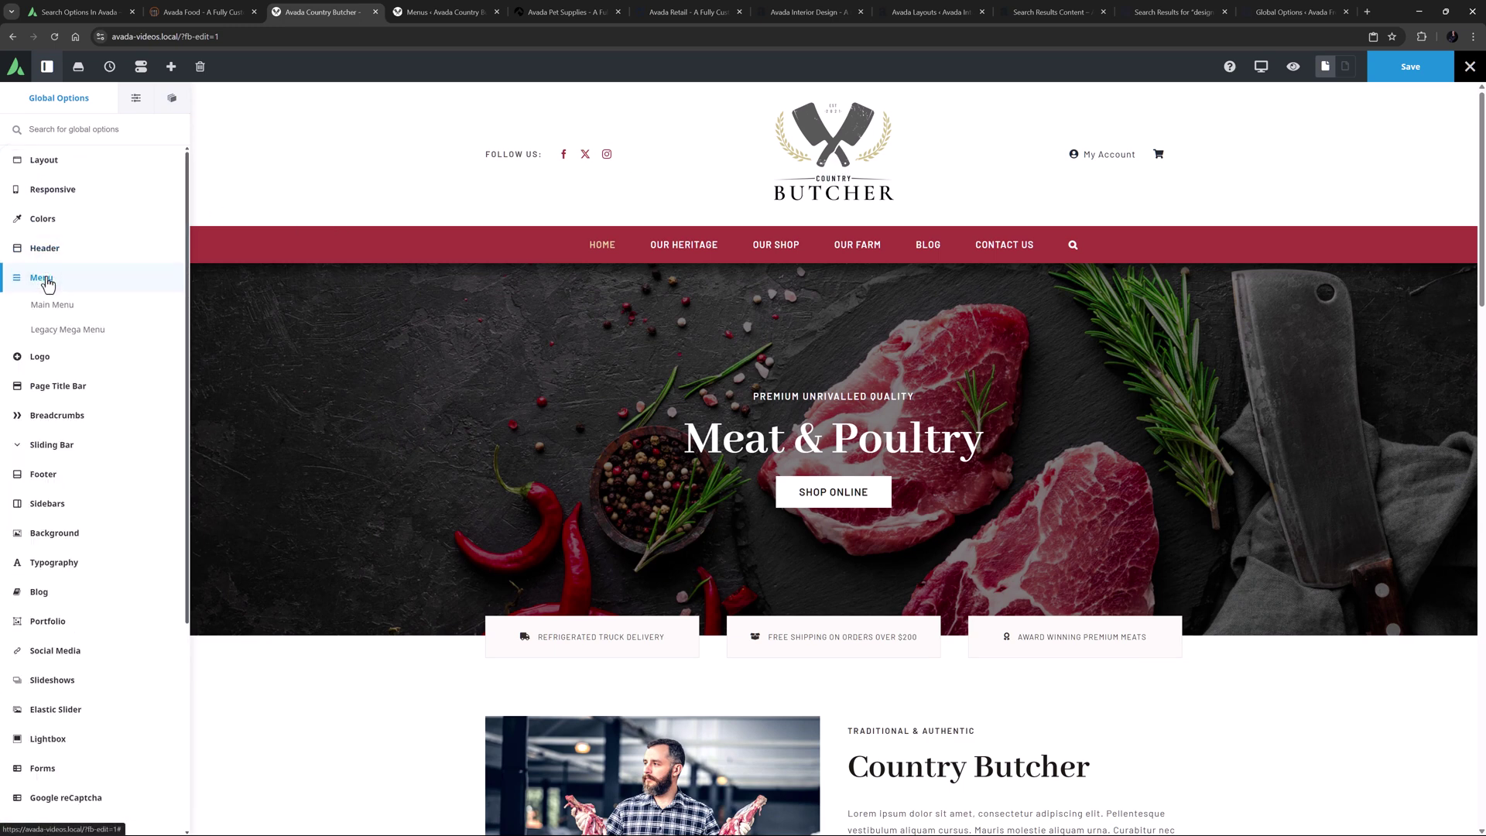
left_click(51, 305)
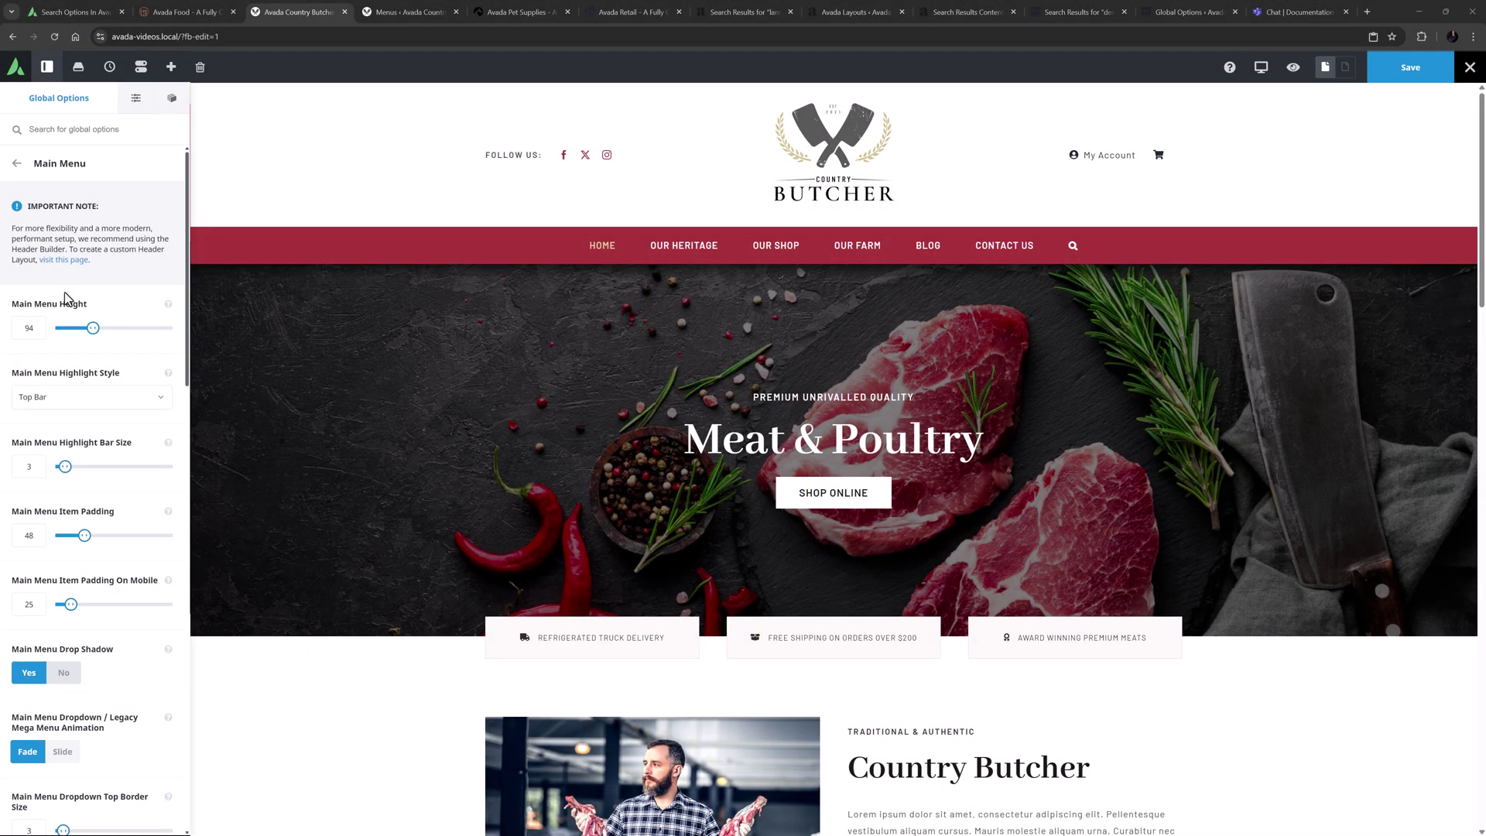
scroll(63, 291, "down", 8)
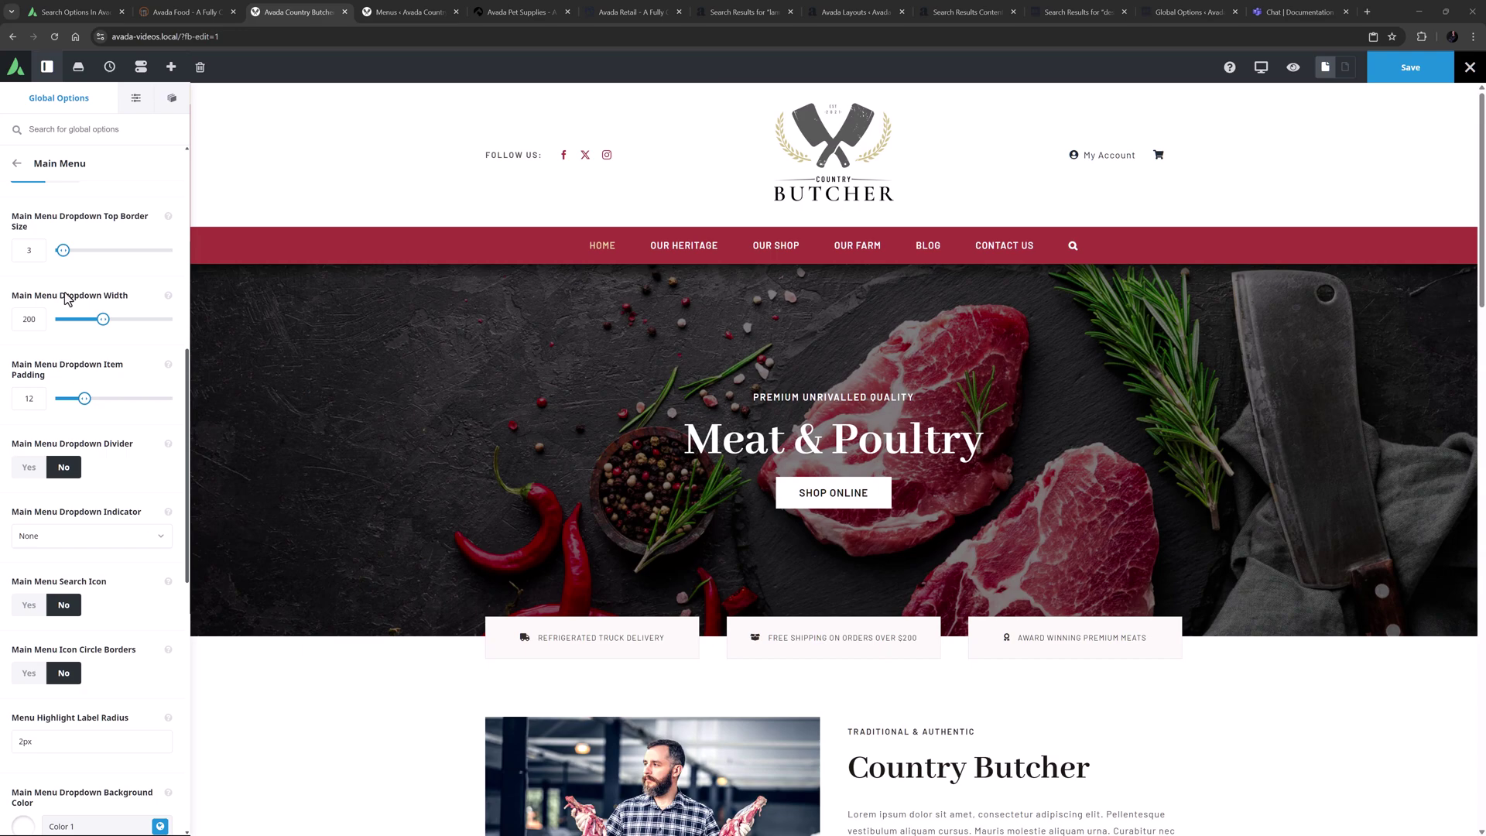
scroll(67, 298, "up", 8)
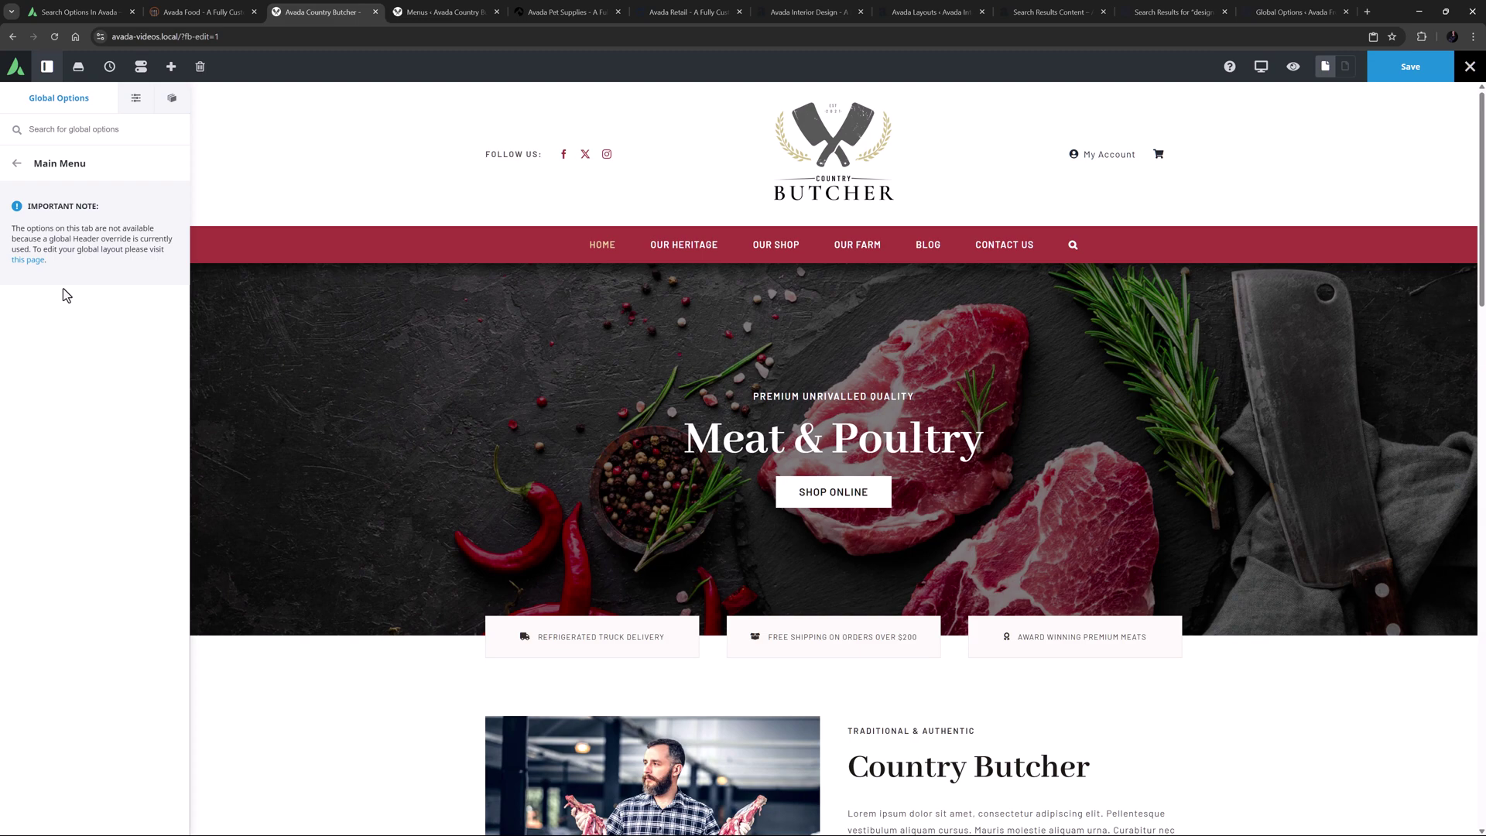
Step: Open the Avada Retail site's Search element settings, showing results limited to WooCommerce Products
left_click(576, 12)
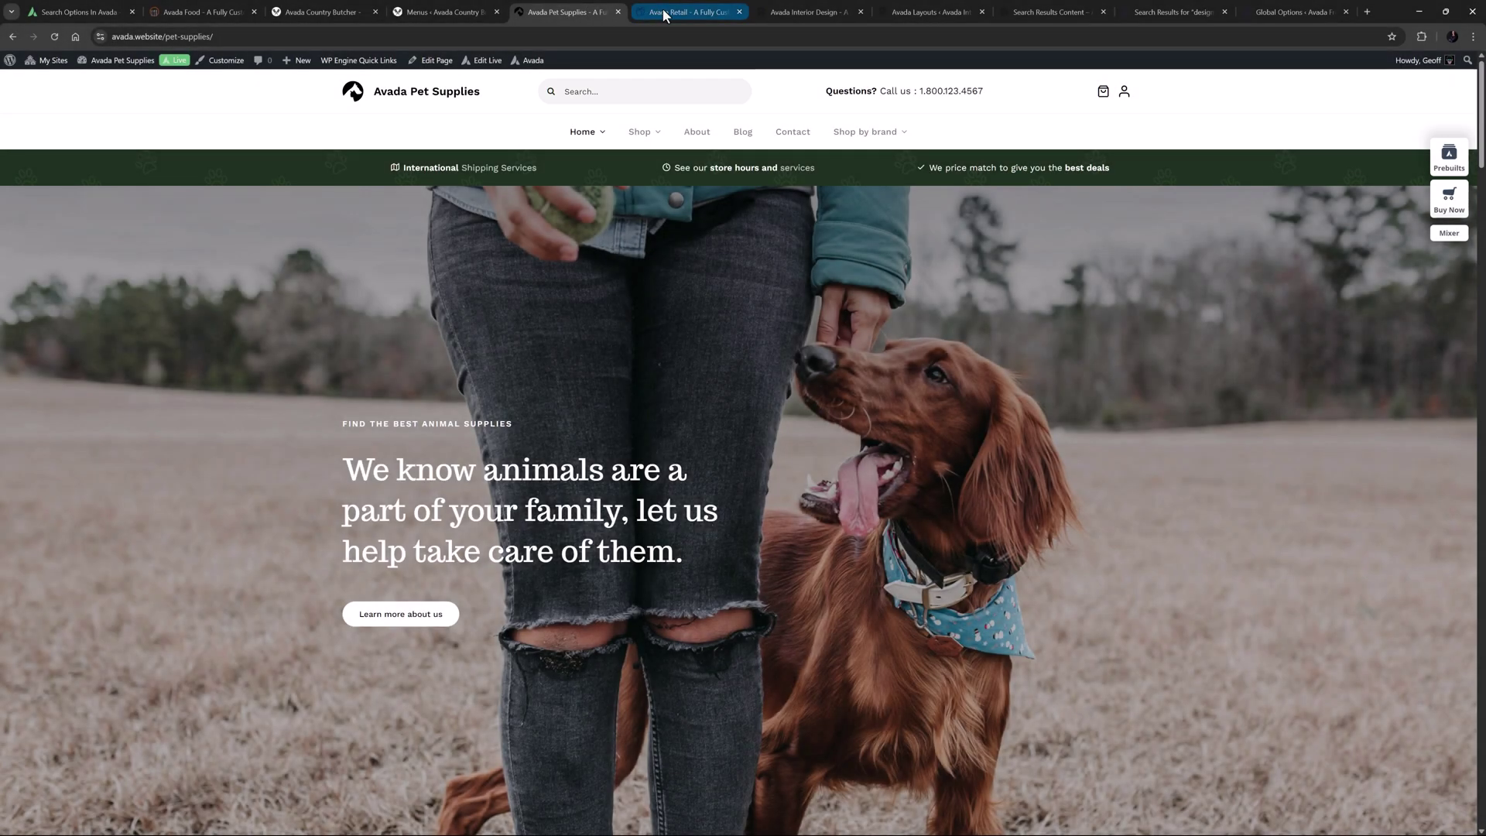
left_click(662, 10)
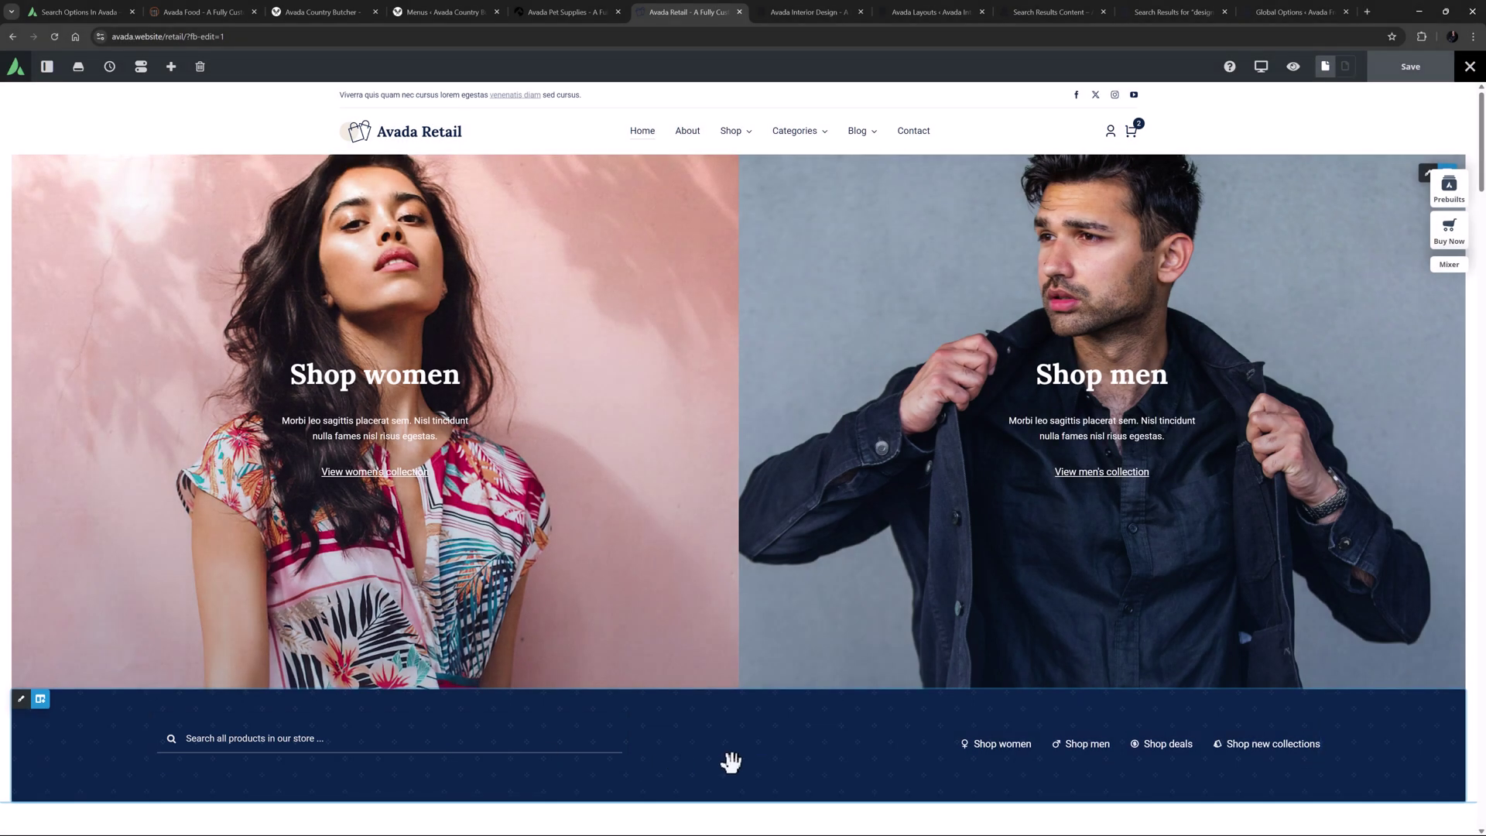
left_click(748, 739)
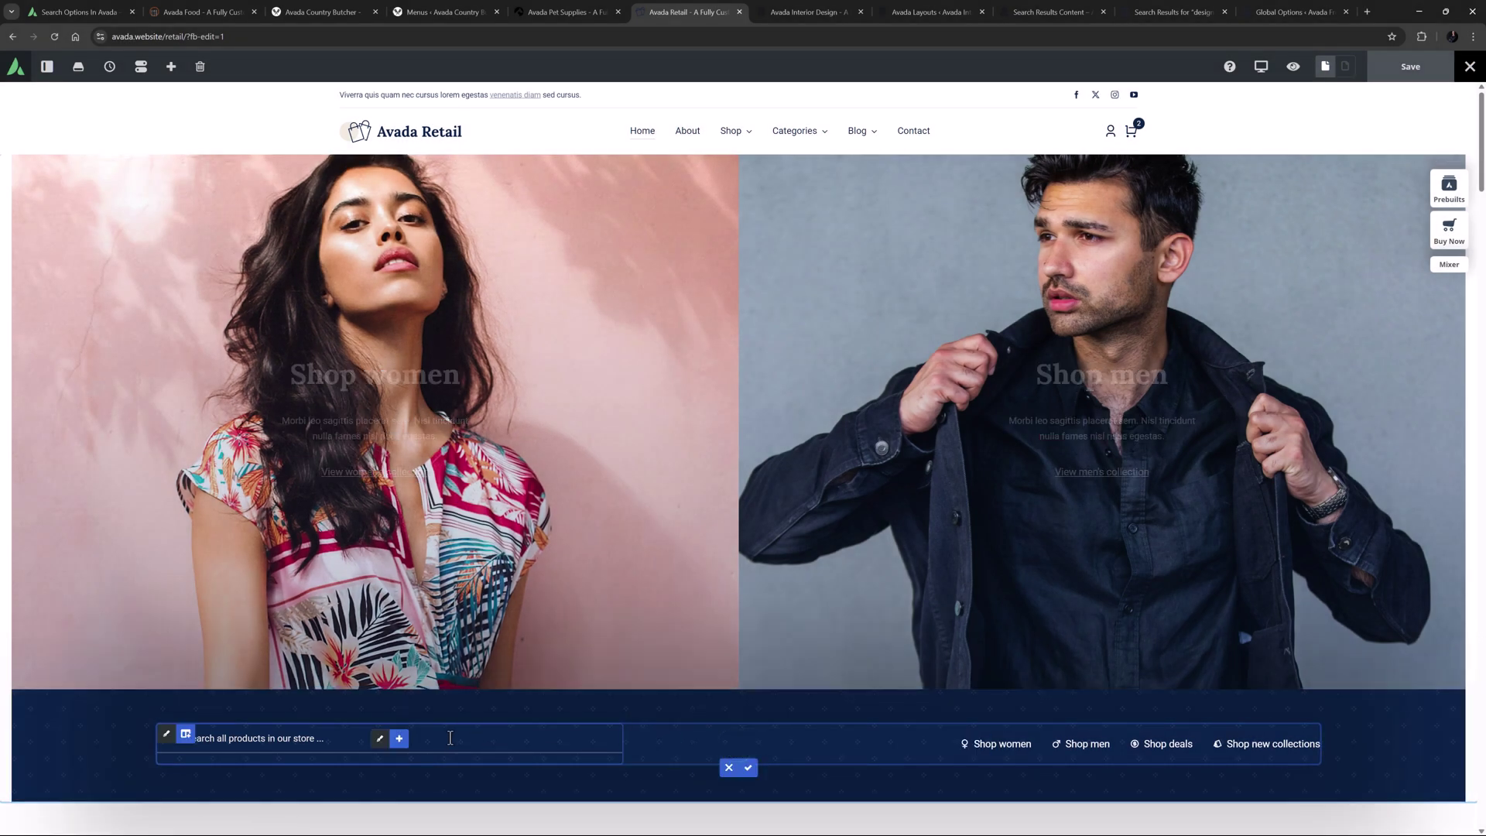
left_click(381, 739)
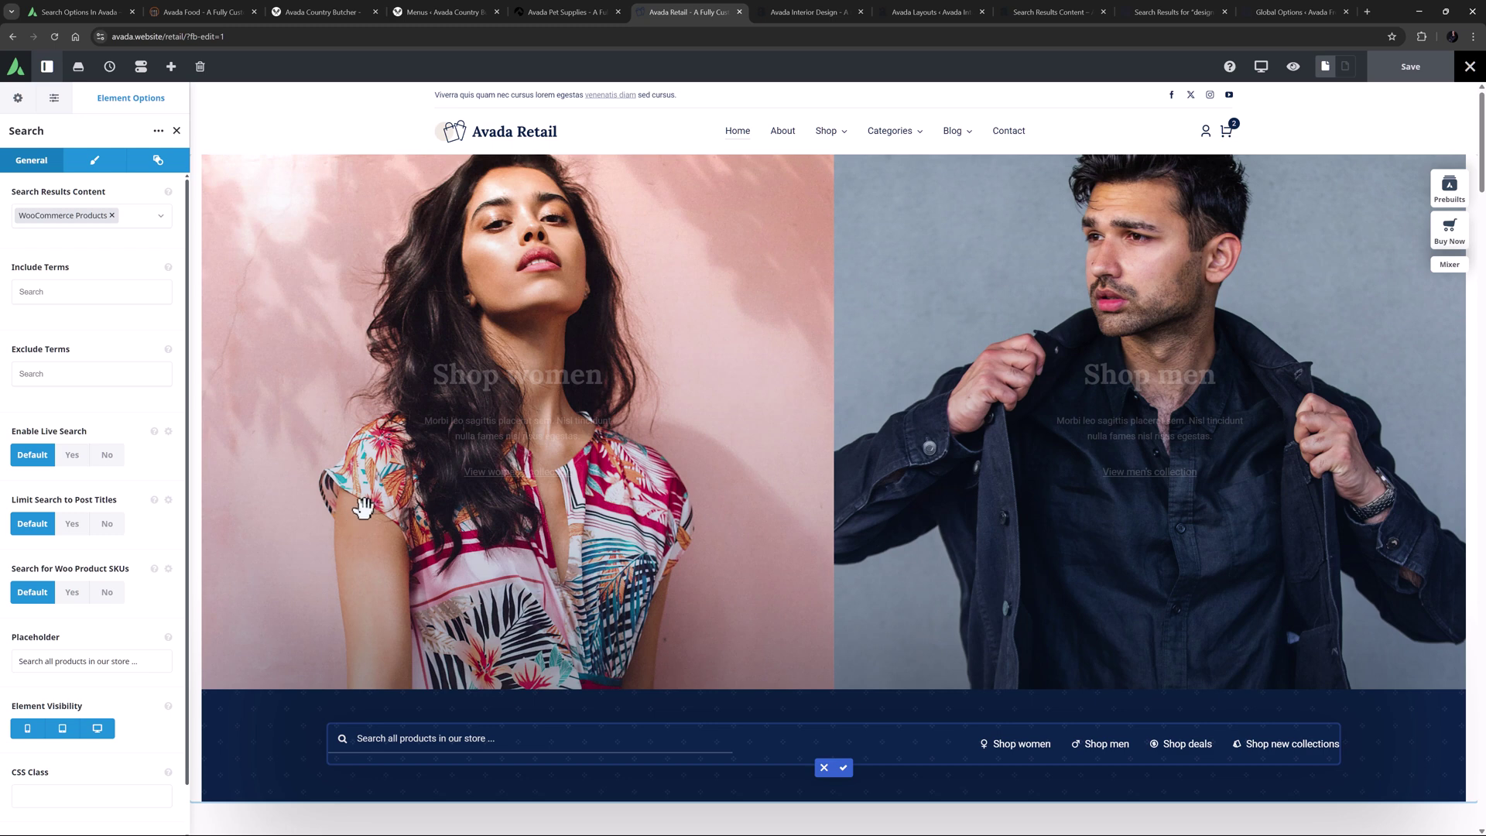
Step: On the Avada Interior Design demo, search for 'lamp' and scroll through the results
left_click(801, 12)
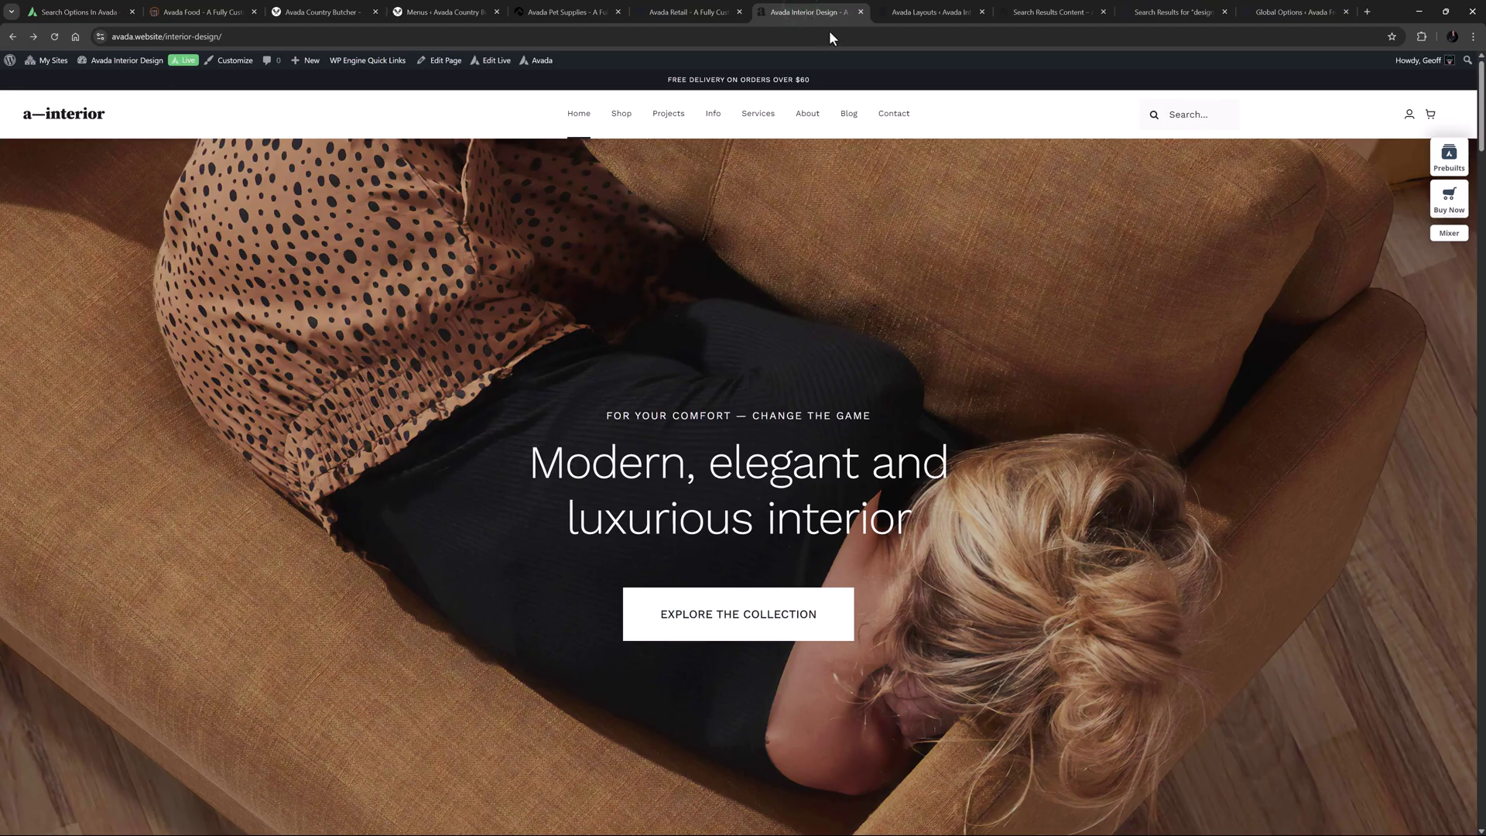
type("lamp")
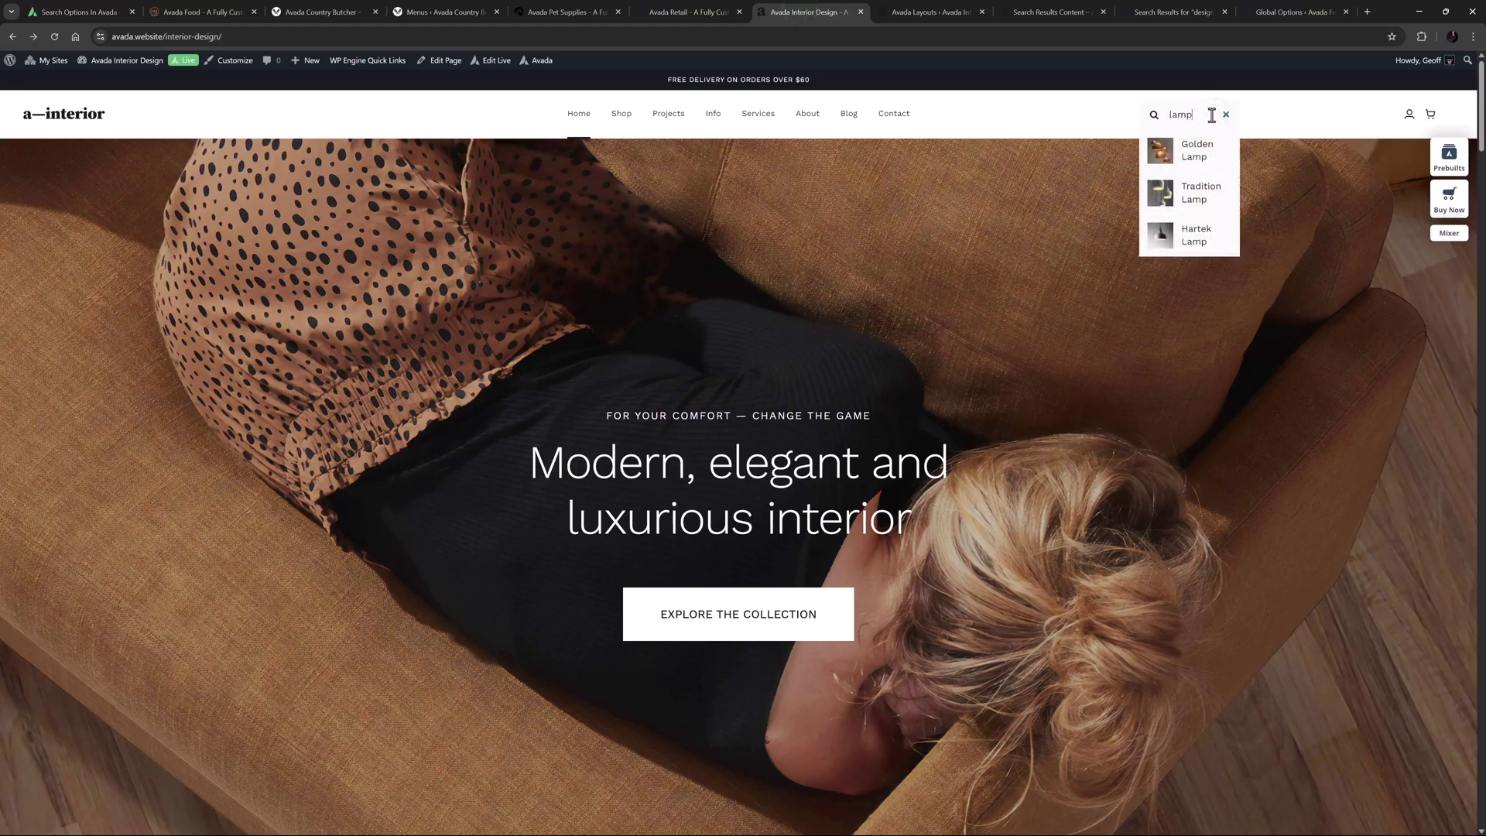
key("Return")
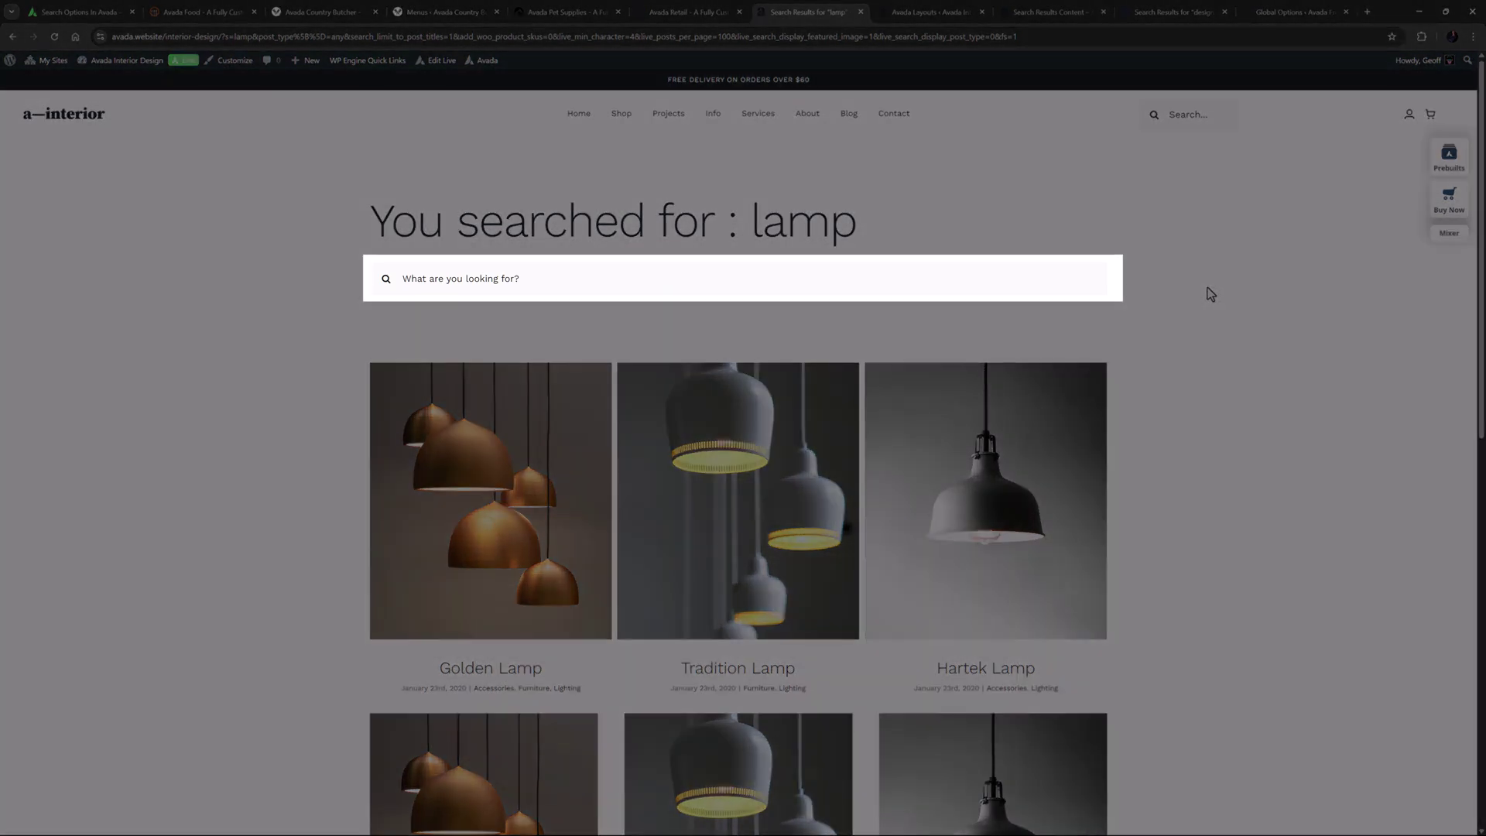
scroll(1207, 287, "down", 3)
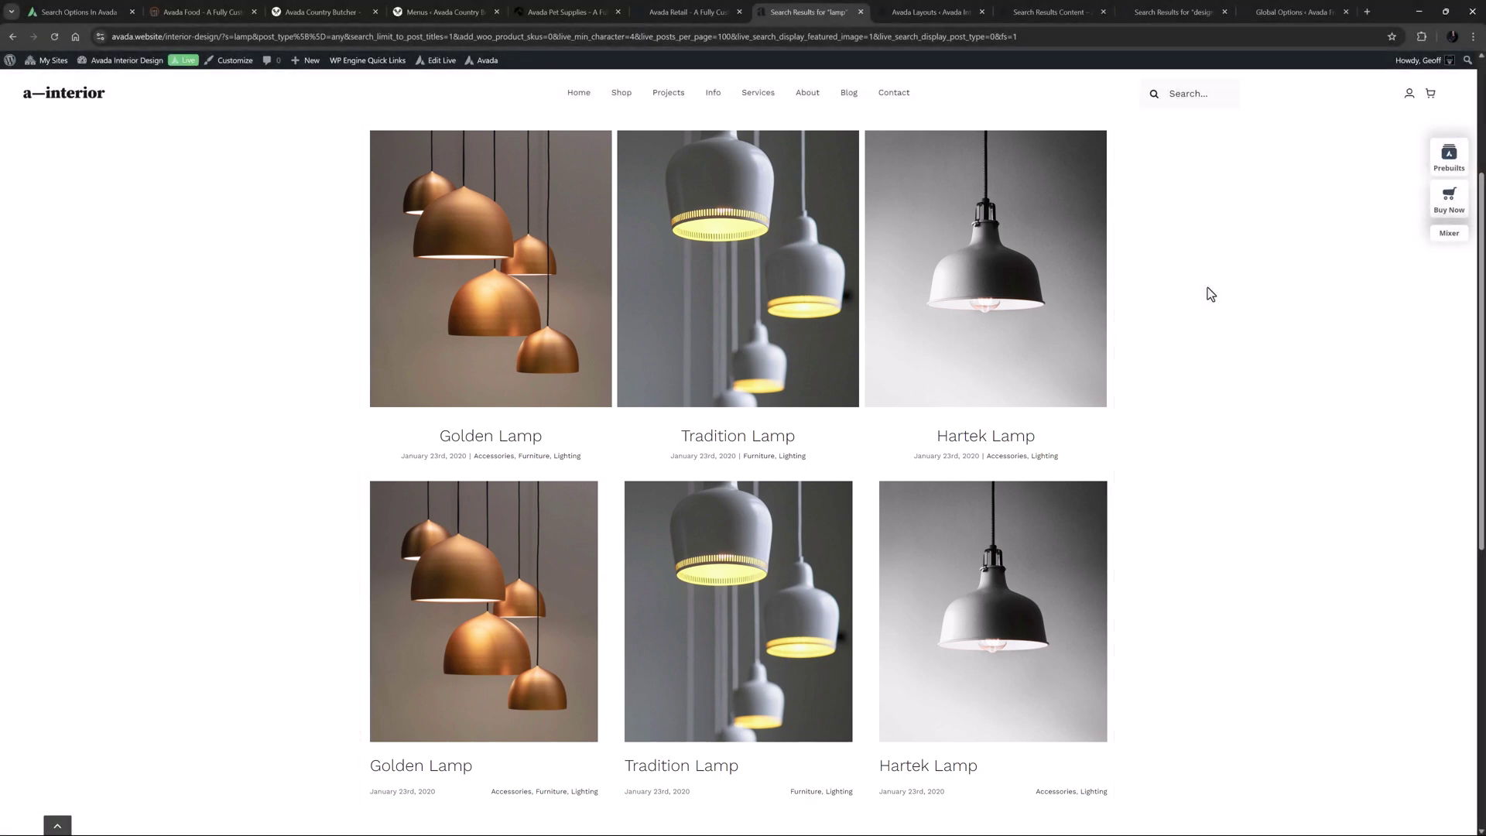
scroll(1210, 294, "down", 7)
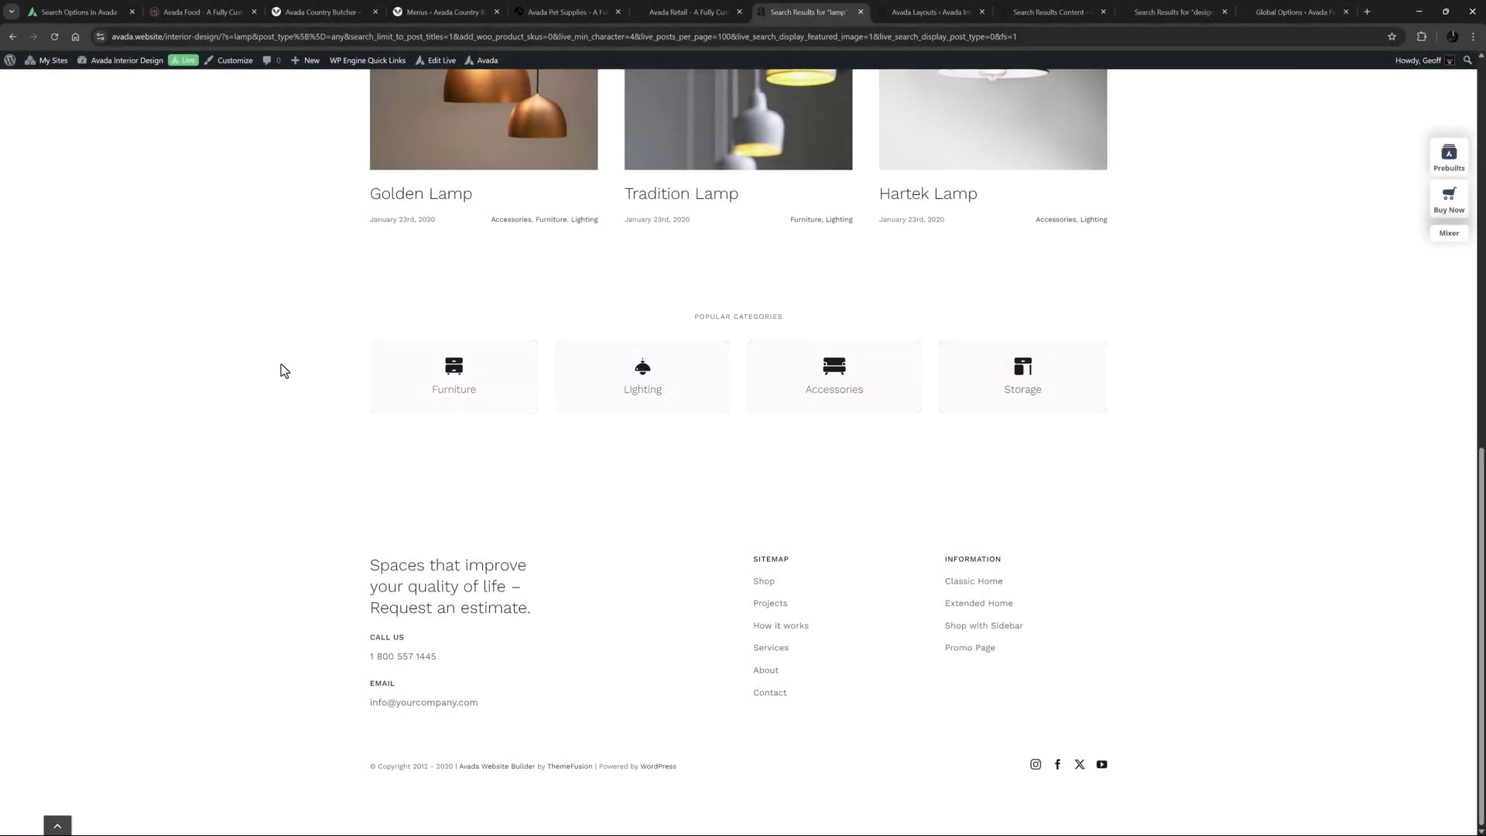
scroll(921, 286, "up", 10)
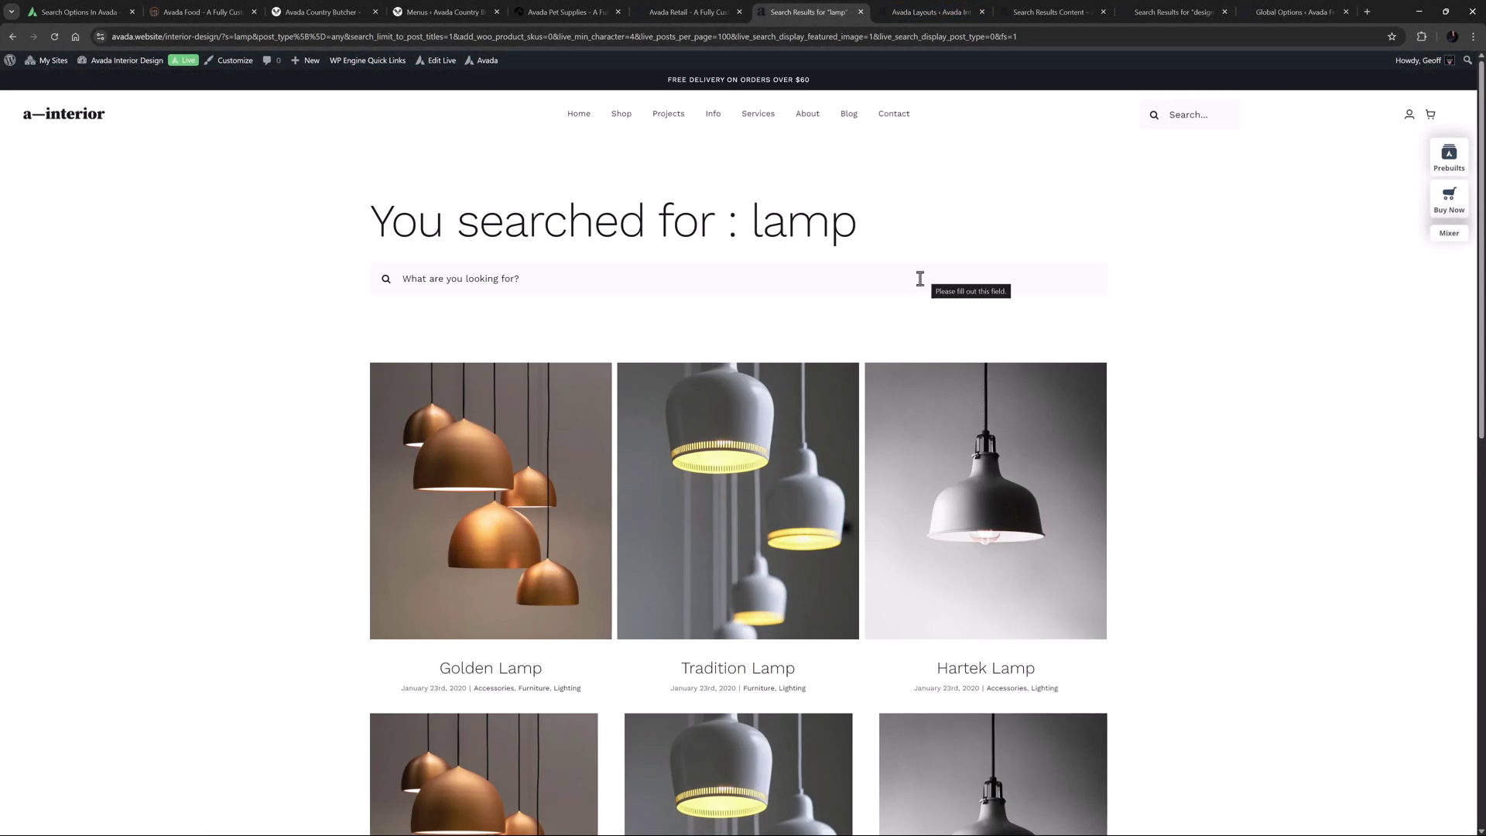
Step: Search for 'cake' from the results page, getting a No results found page
left_click(920, 278)
type("cake")
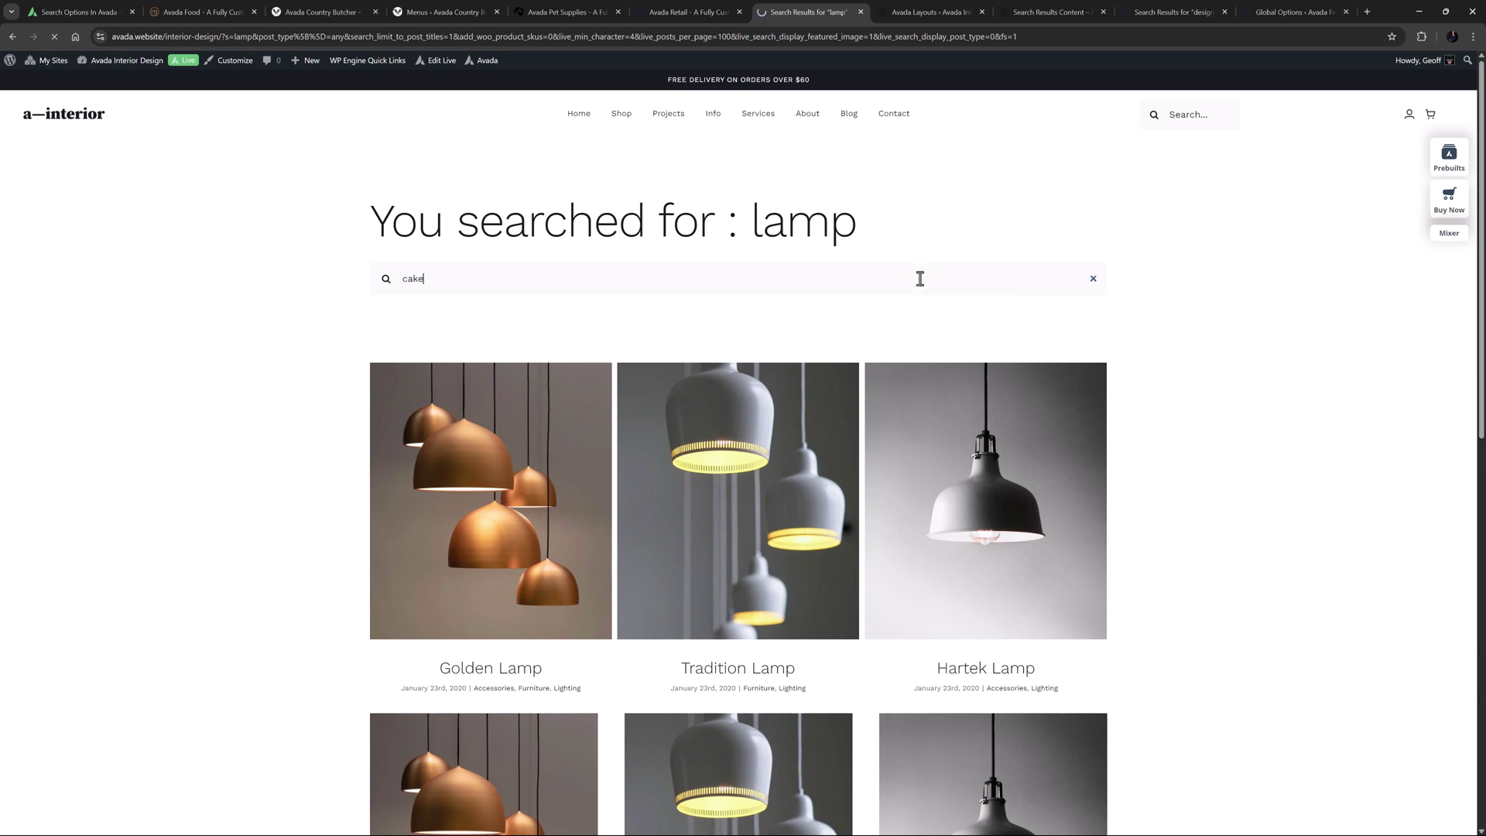
key("Return")
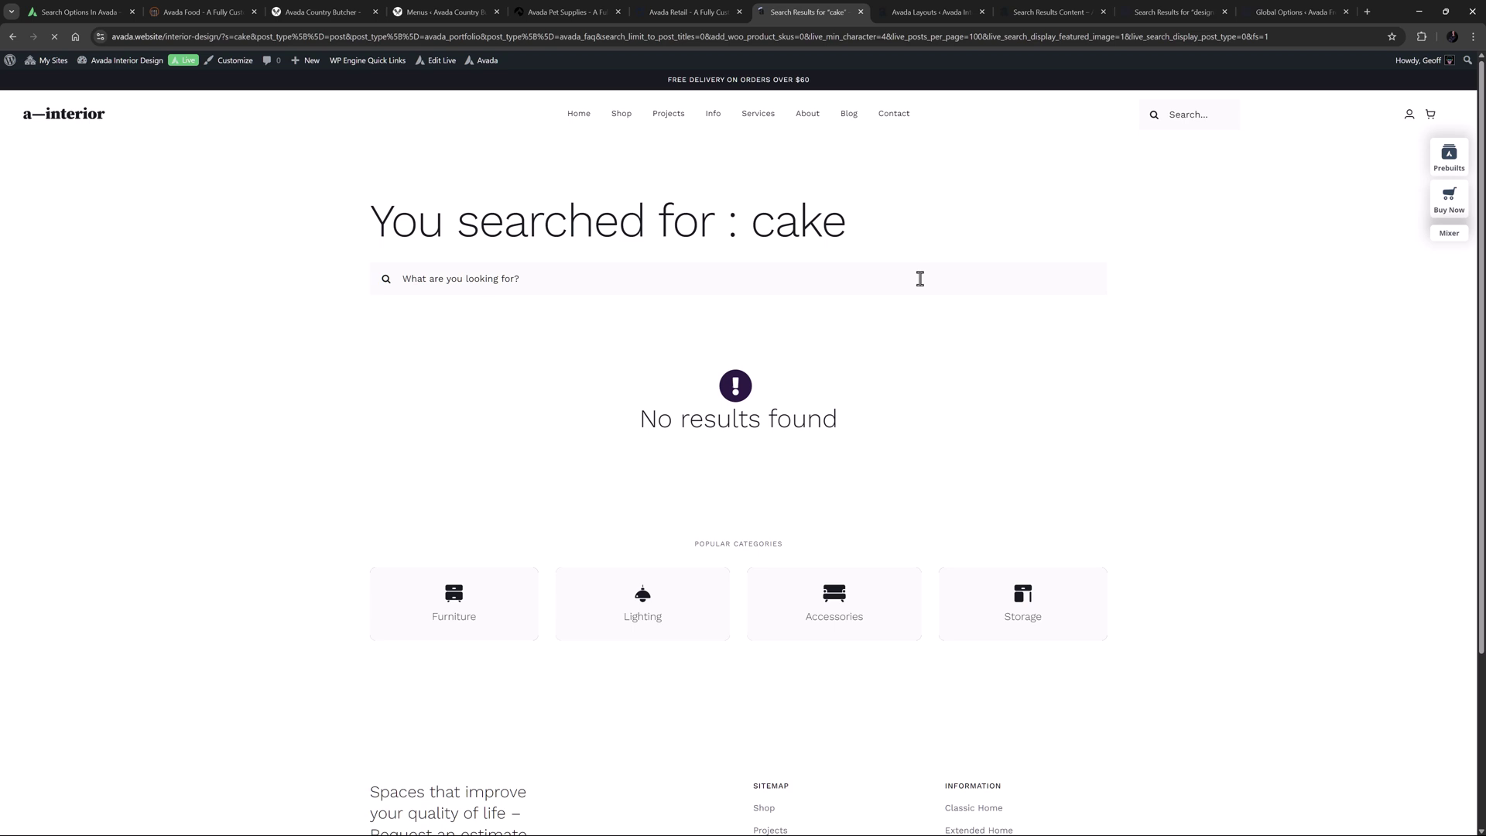
Step: Find the Search Results Page layout on Avada Layouts and open its Search Results Content section
left_click(933, 12)
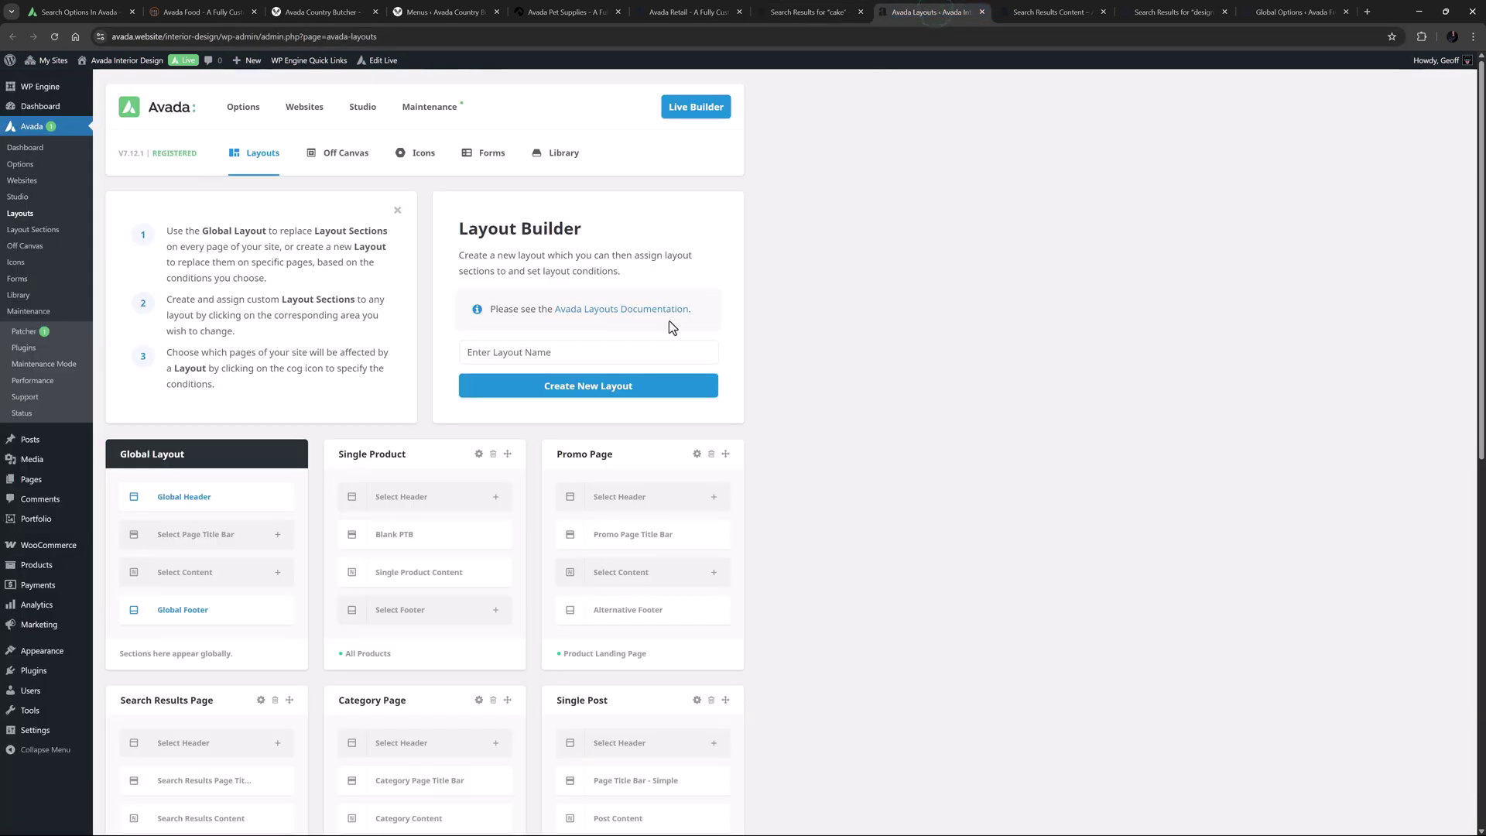
scroll(461, 540, "down", 2)
scroll(461, 539, "down", 3)
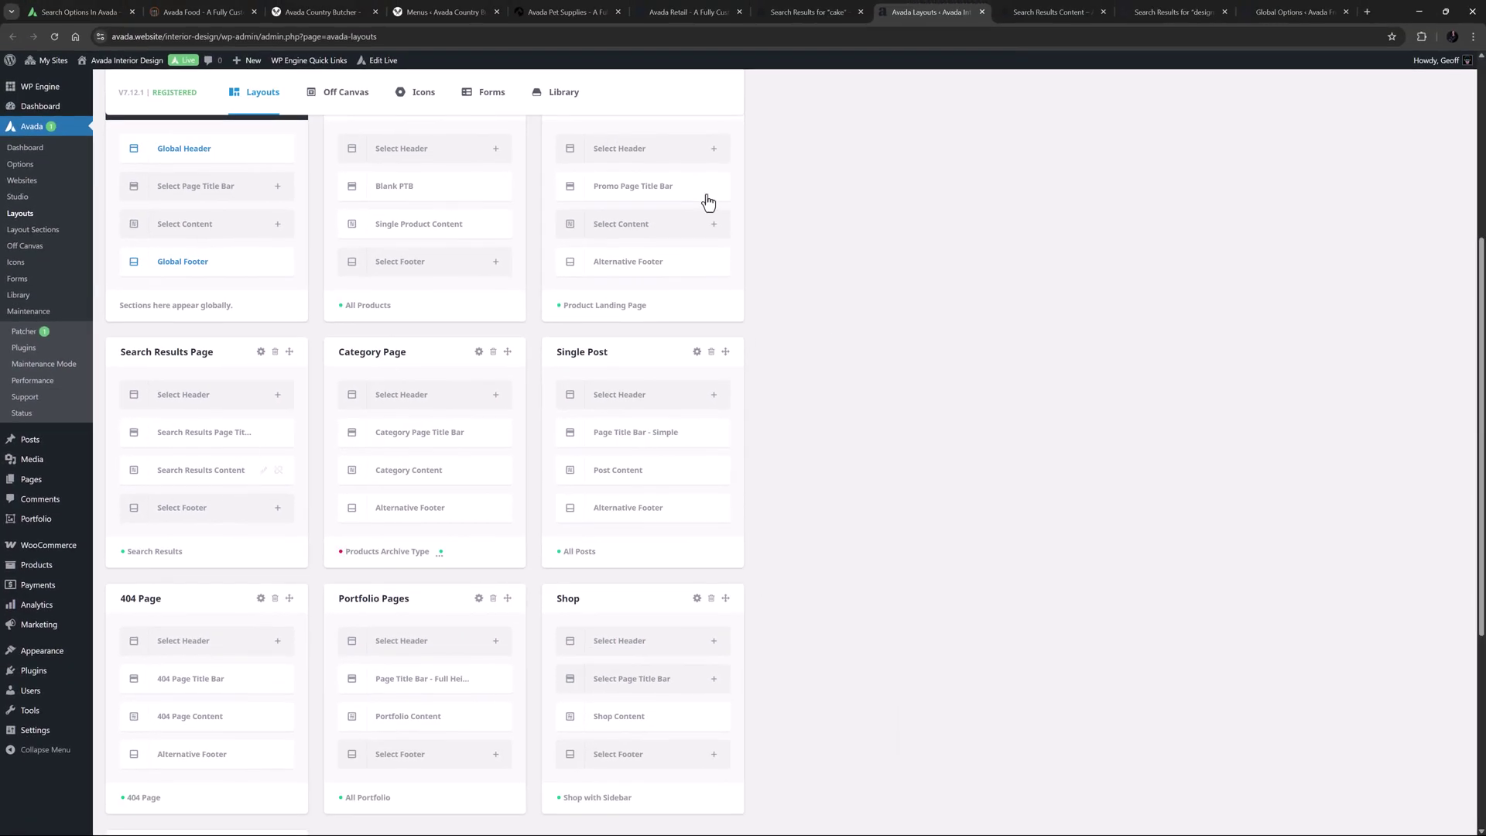
left_click(1049, 11)
scroll(1213, 413, "down", 4)
Step: Open the Post Card Archives grid options, showing Blog Post Card with Load More Button pagination
left_click(724, 439)
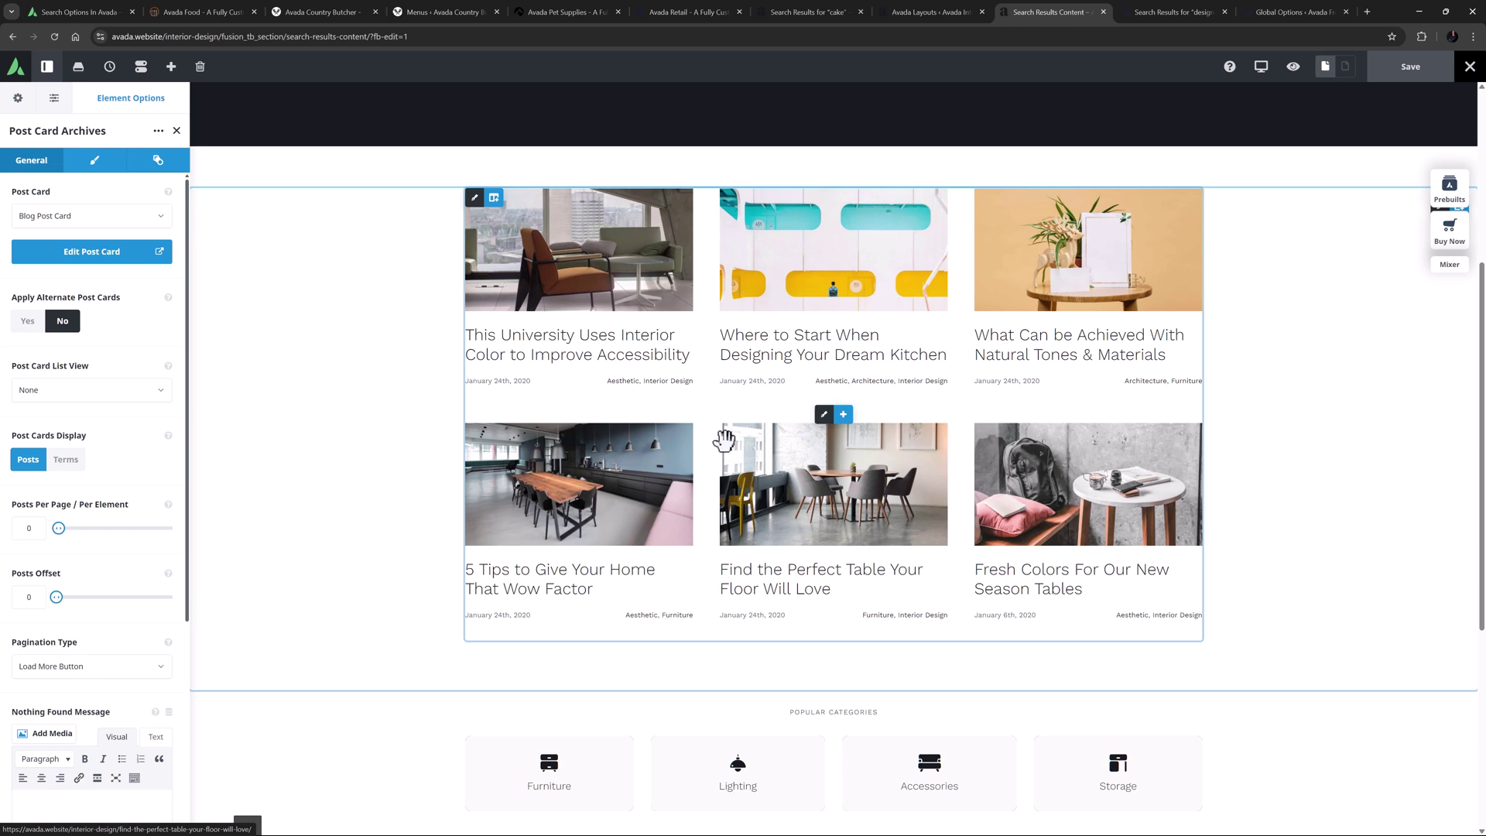
scroll(724, 439, "down", 3)
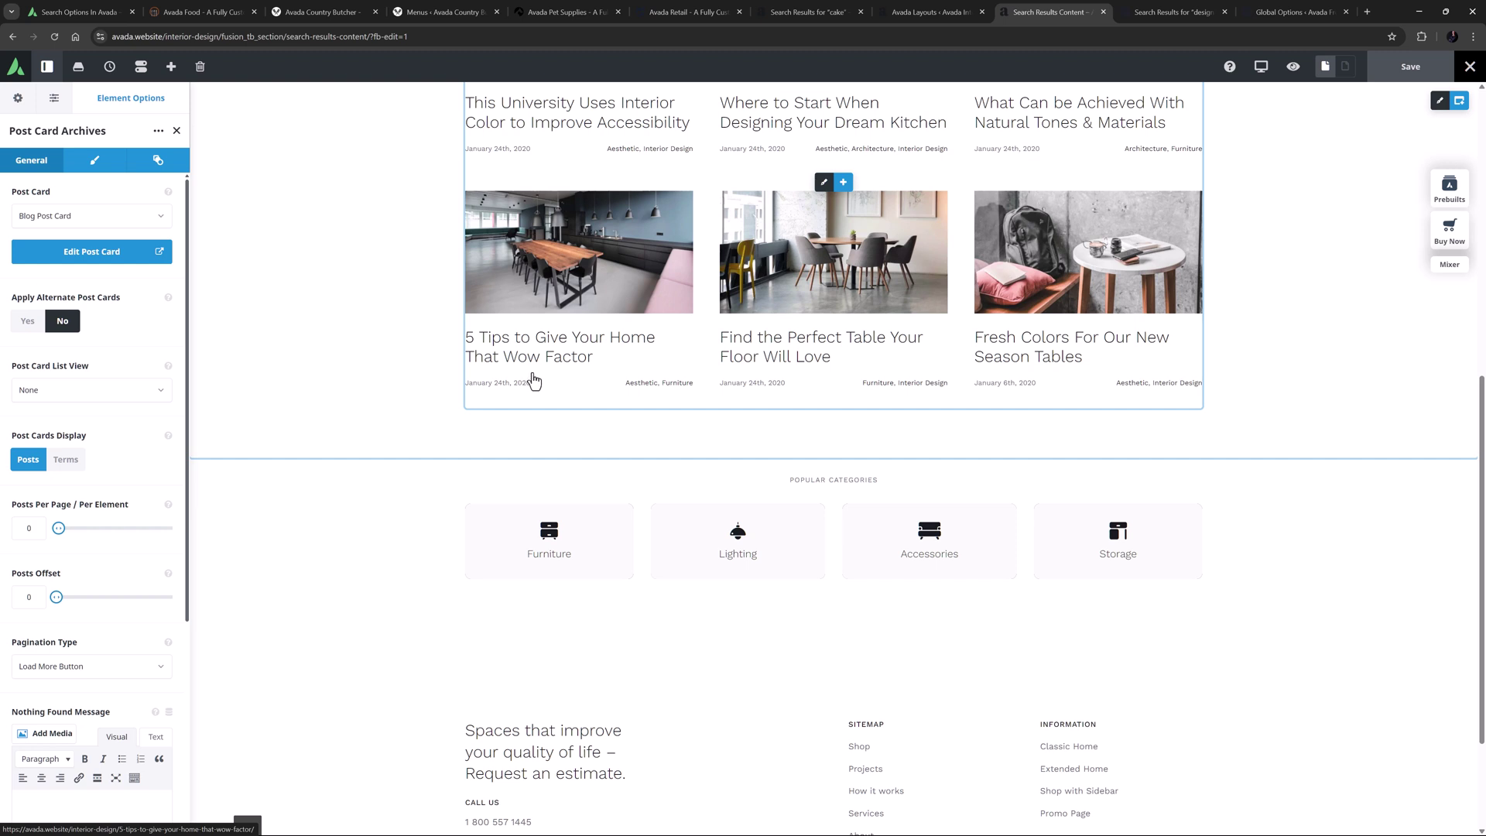
Step: Review the Freelancer 'design' search results, then show Search Page options: Grid layout, 10 results, 3 columns
left_click(1184, 12)
scroll(1165, 305, "down", 5)
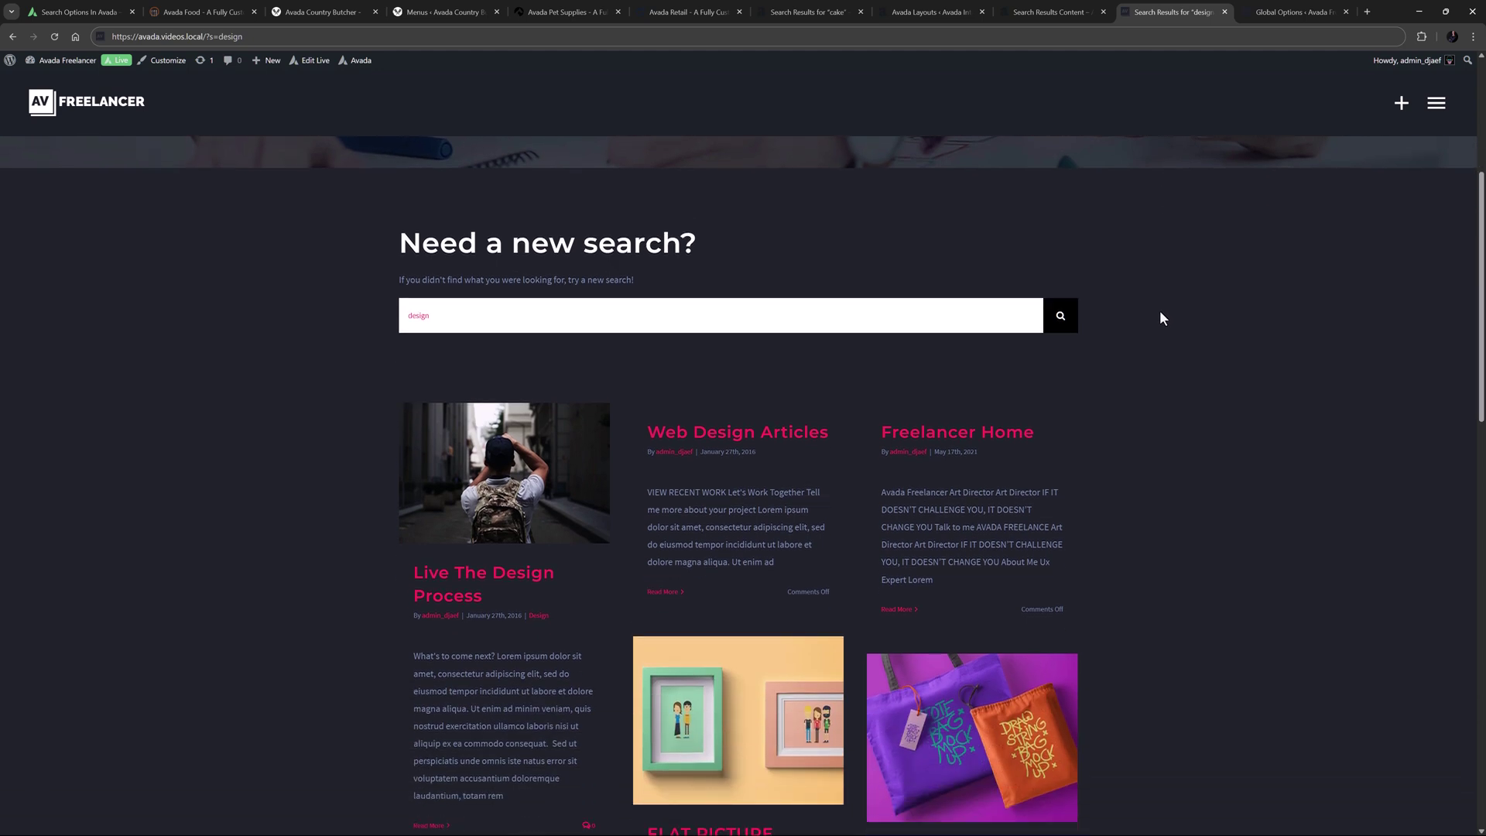
scroll(1160, 312, "up", 5)
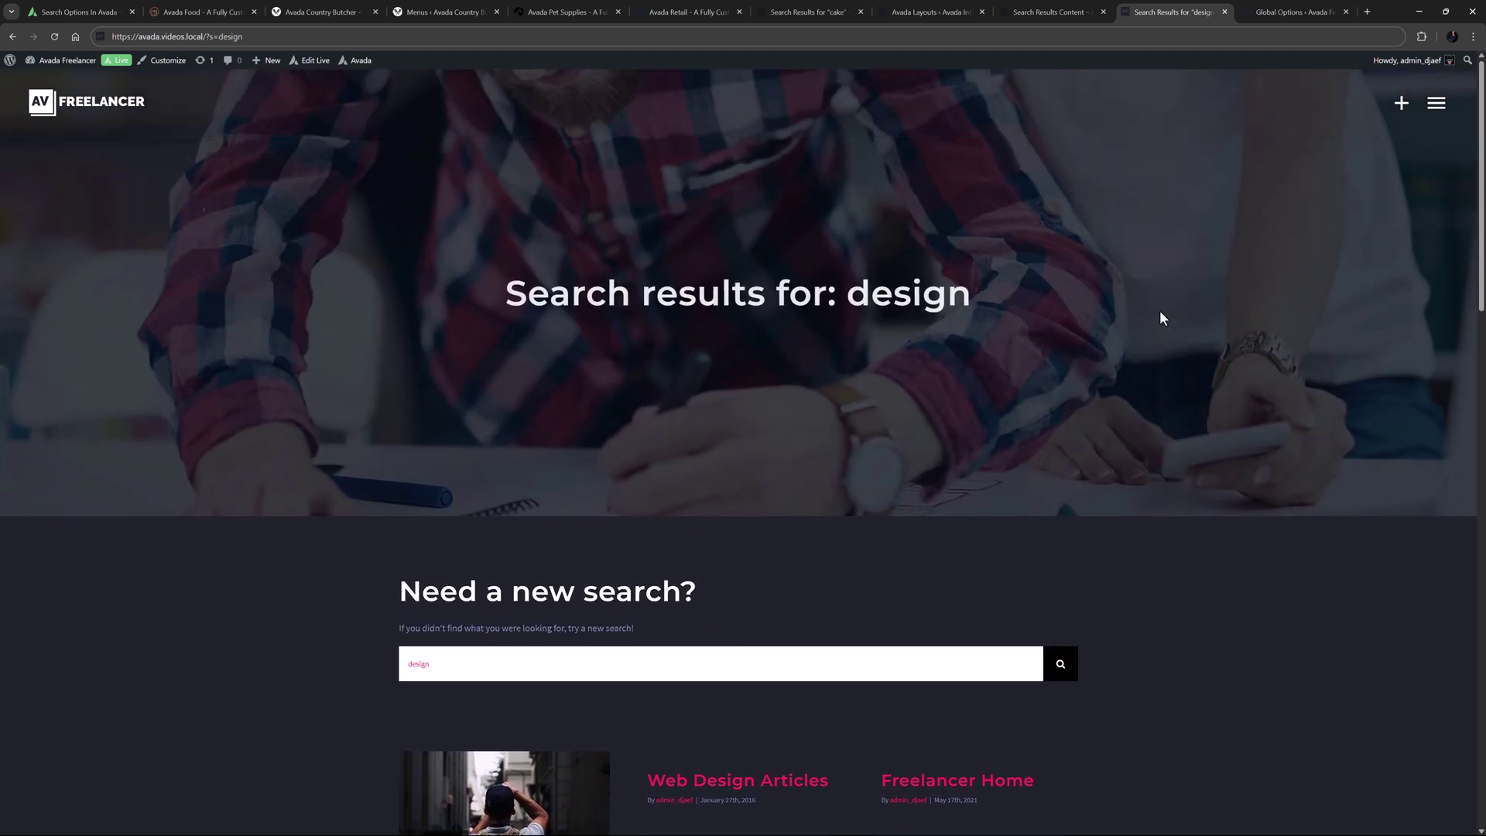
left_click(1257, 9)
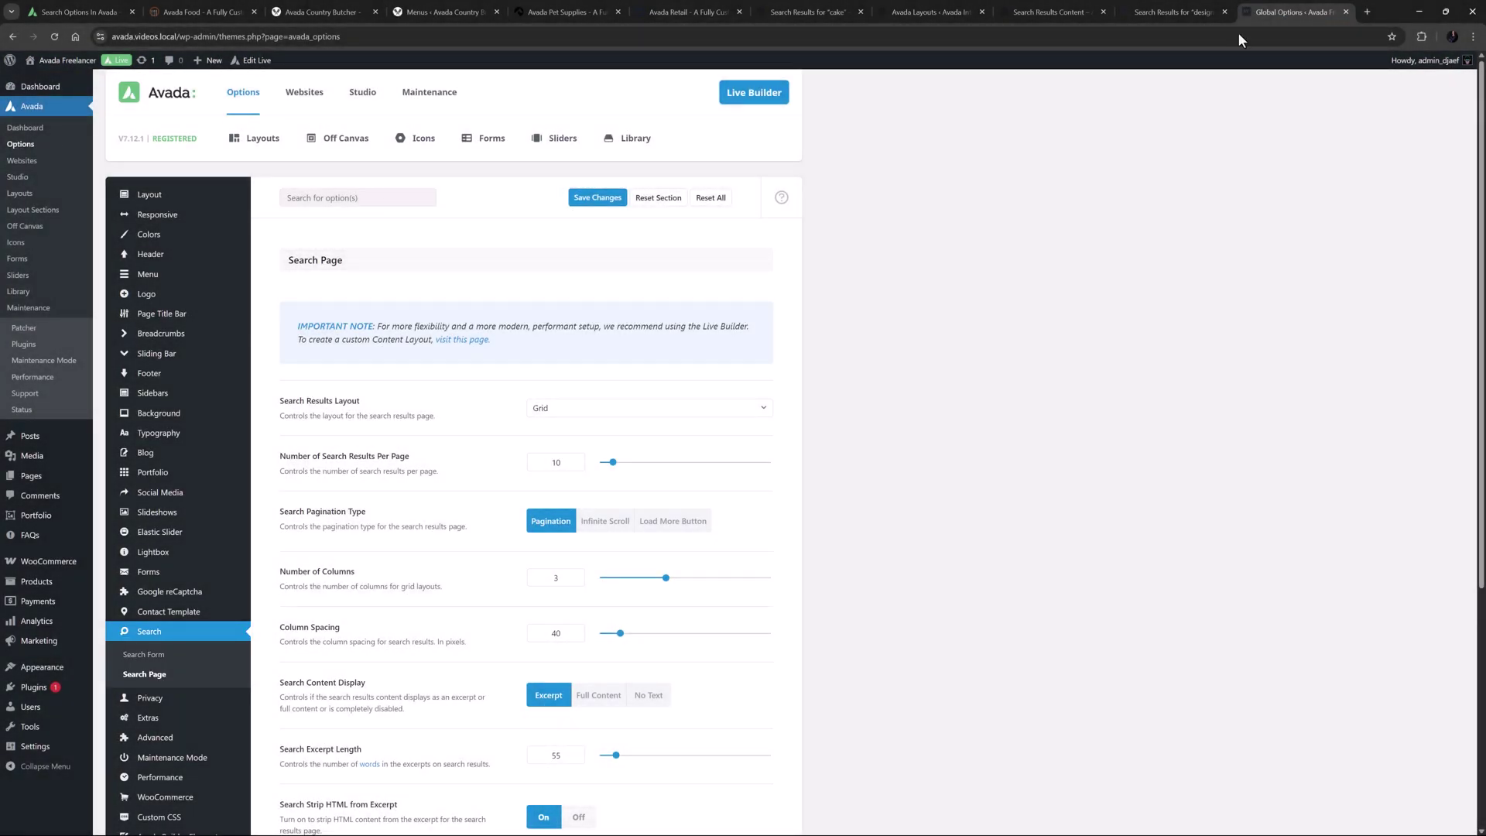
scroll(937, 396, "down", 4)
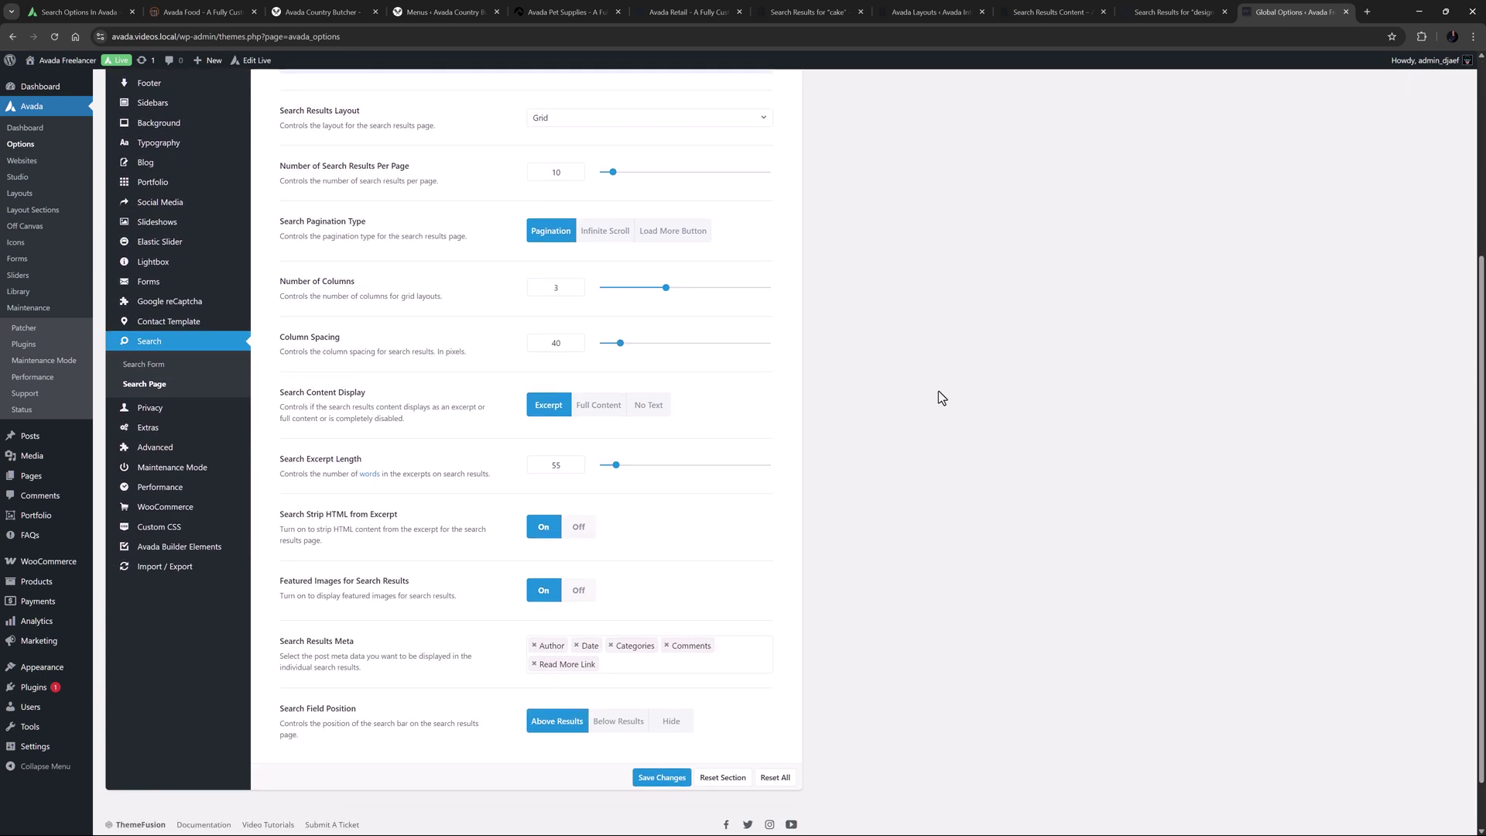